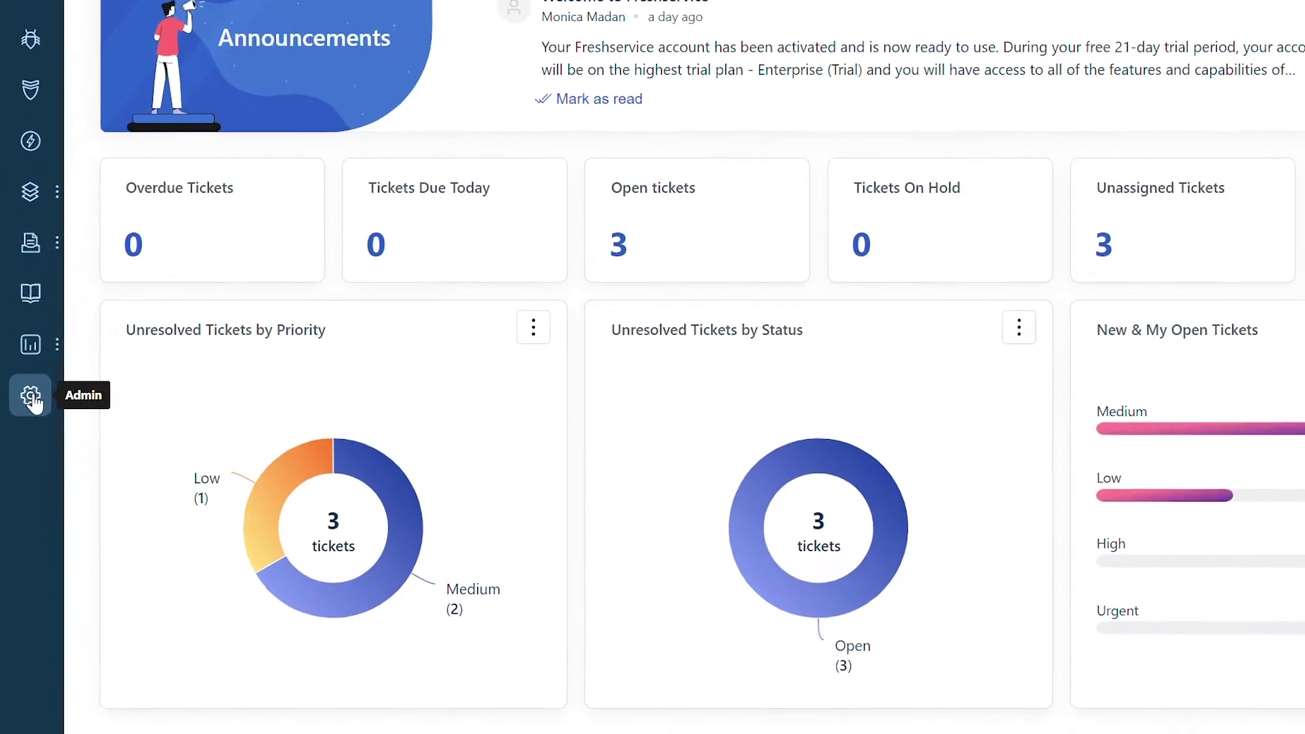
- Go to Admin, Service Management, Field Manager and open the ticket Form Fields editor
click(22, 460)
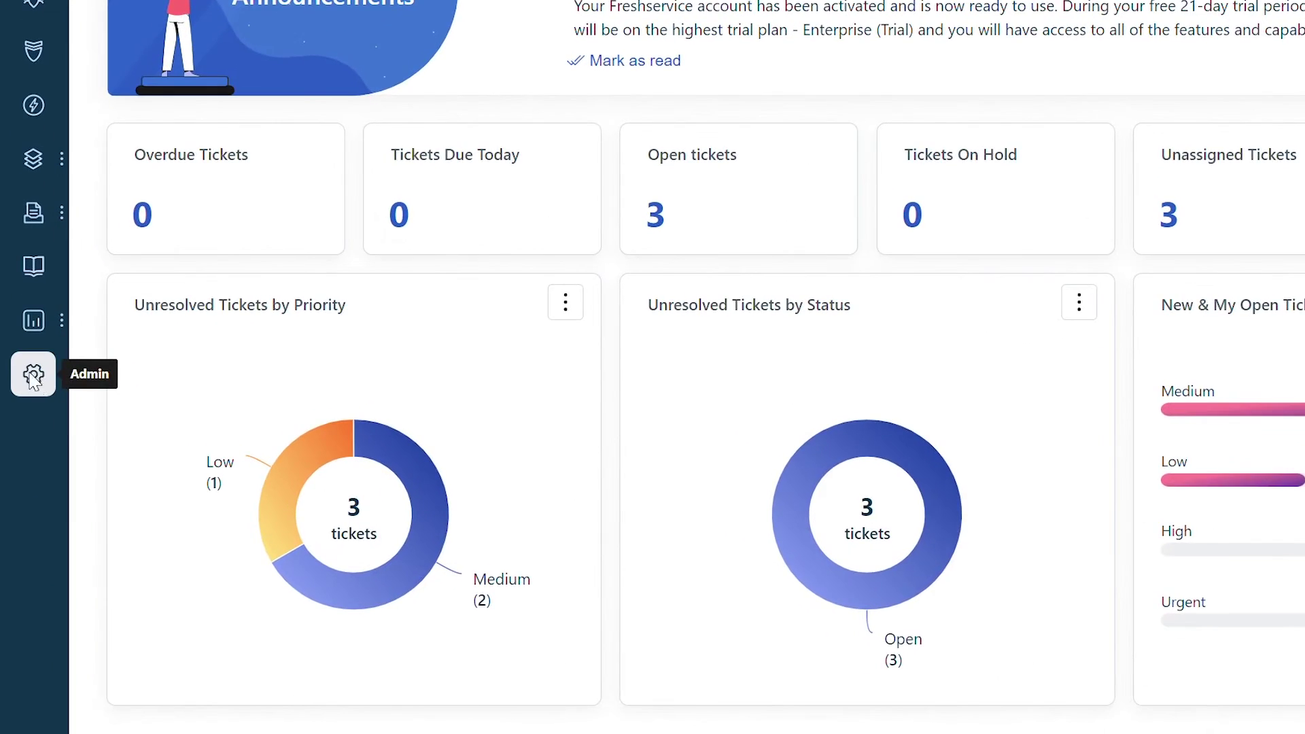
scroll(469, 364, down, 20)
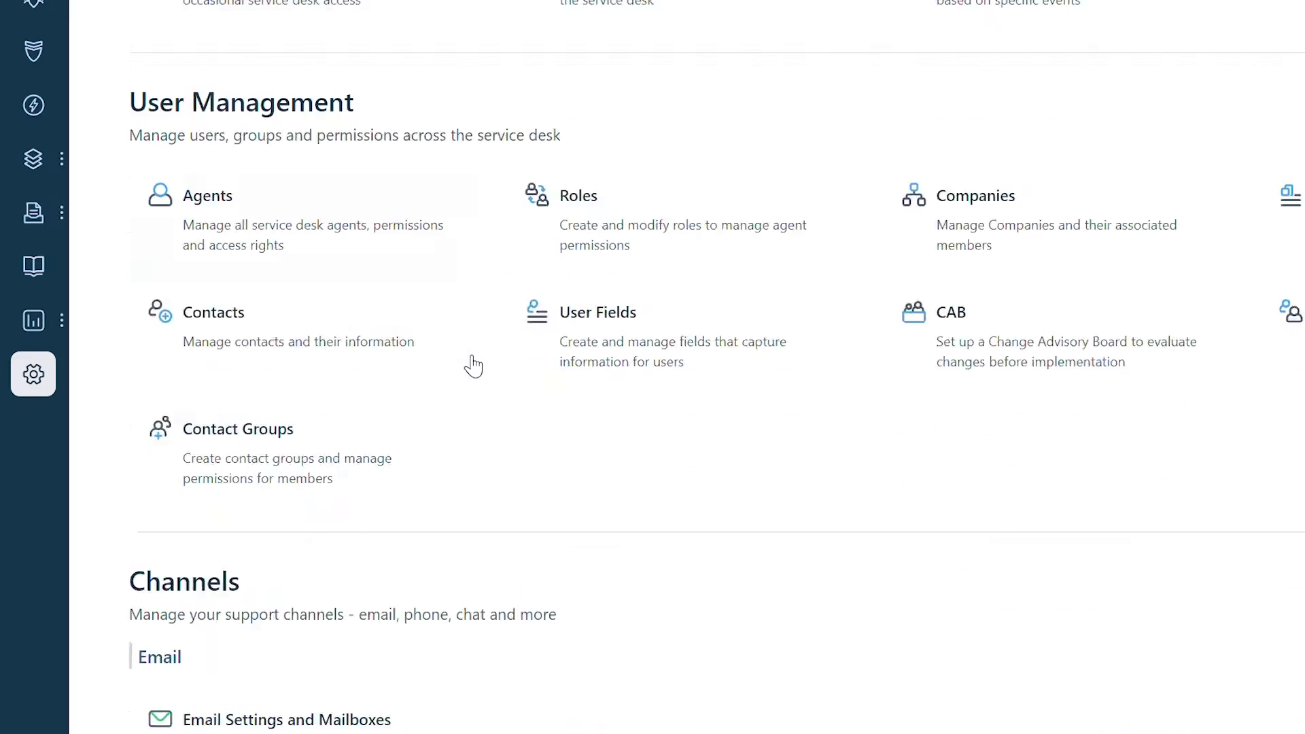
scroll(469, 364, down, 3)
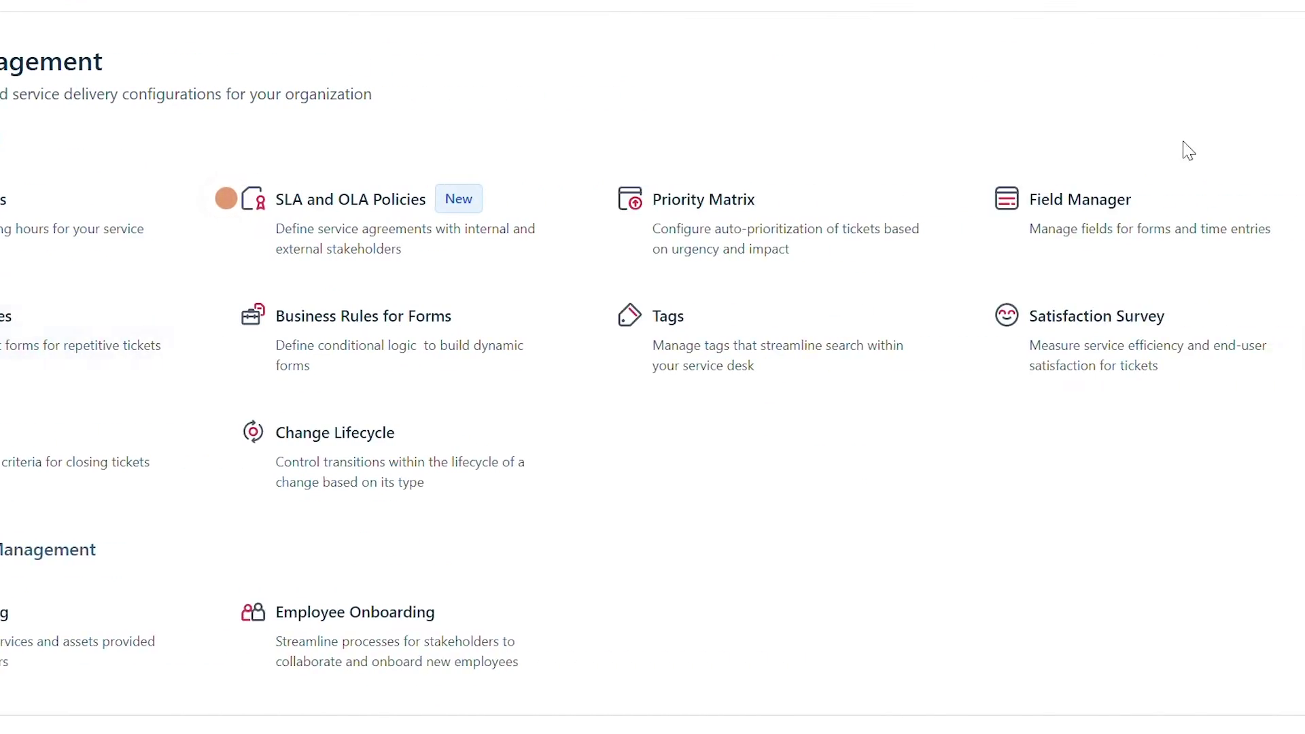
click(1080, 208)
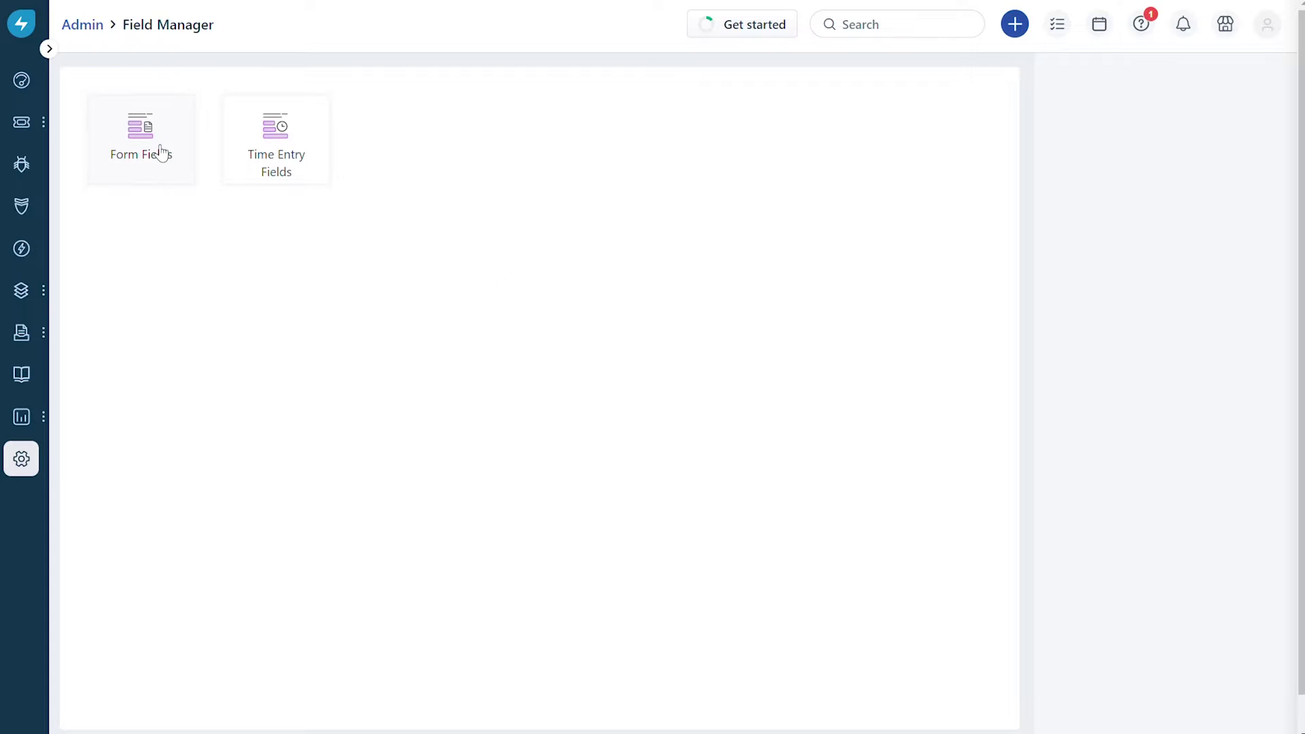
click(155, 147)
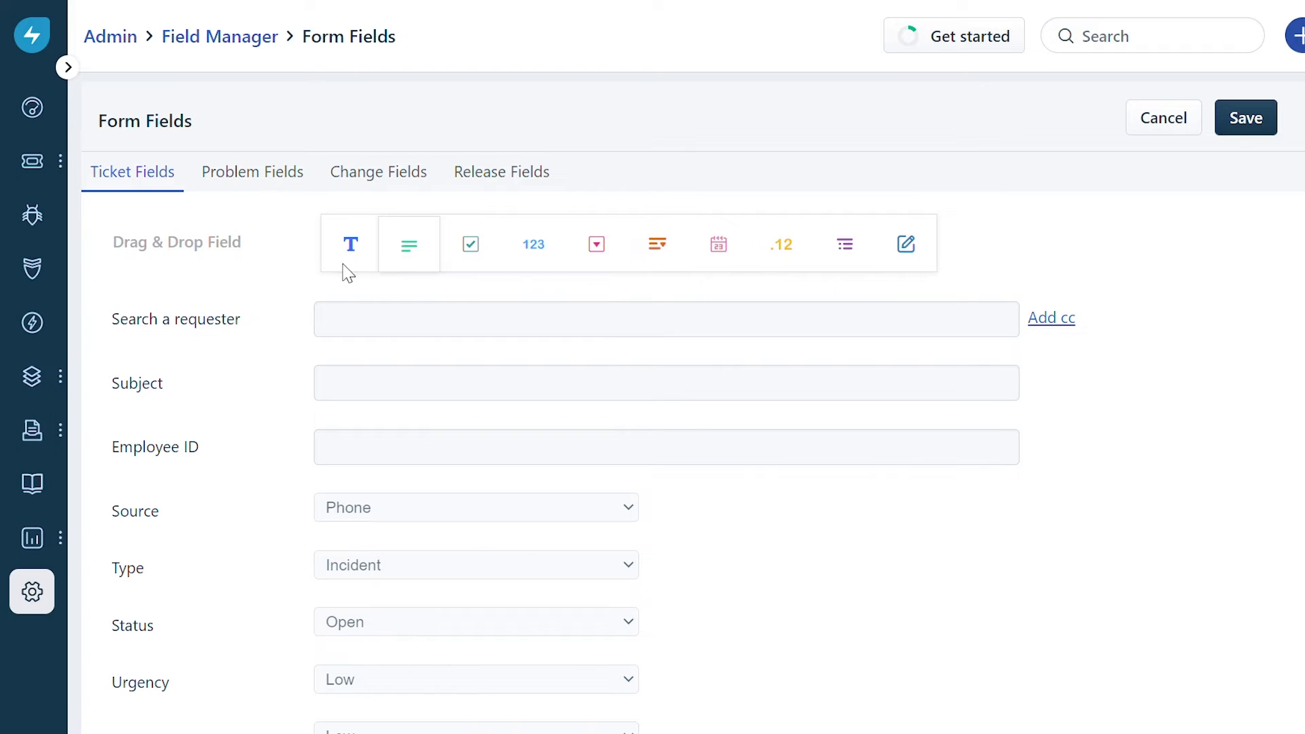
- Add a Paragraph field 'Issue description' under the requester, required when closing, and save
drag(348, 272, 158, 340)
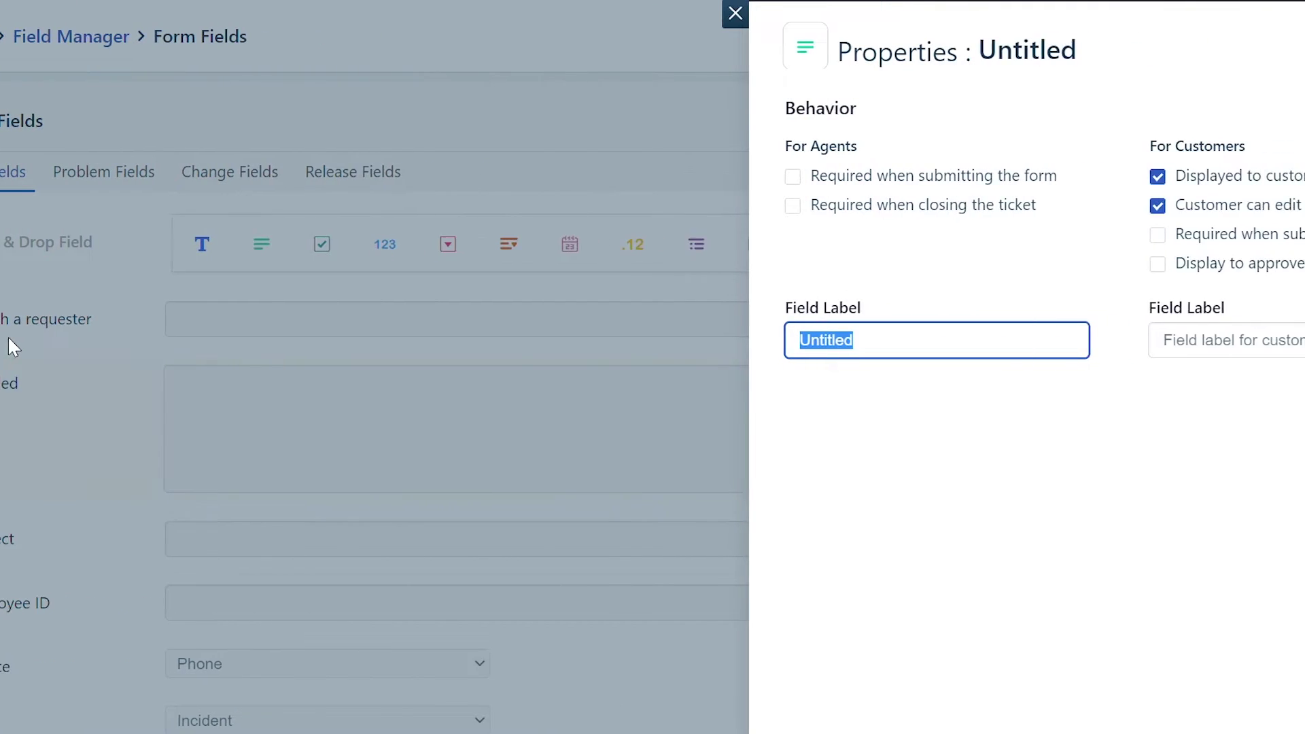
key(BackSpace)
text(Issue de)
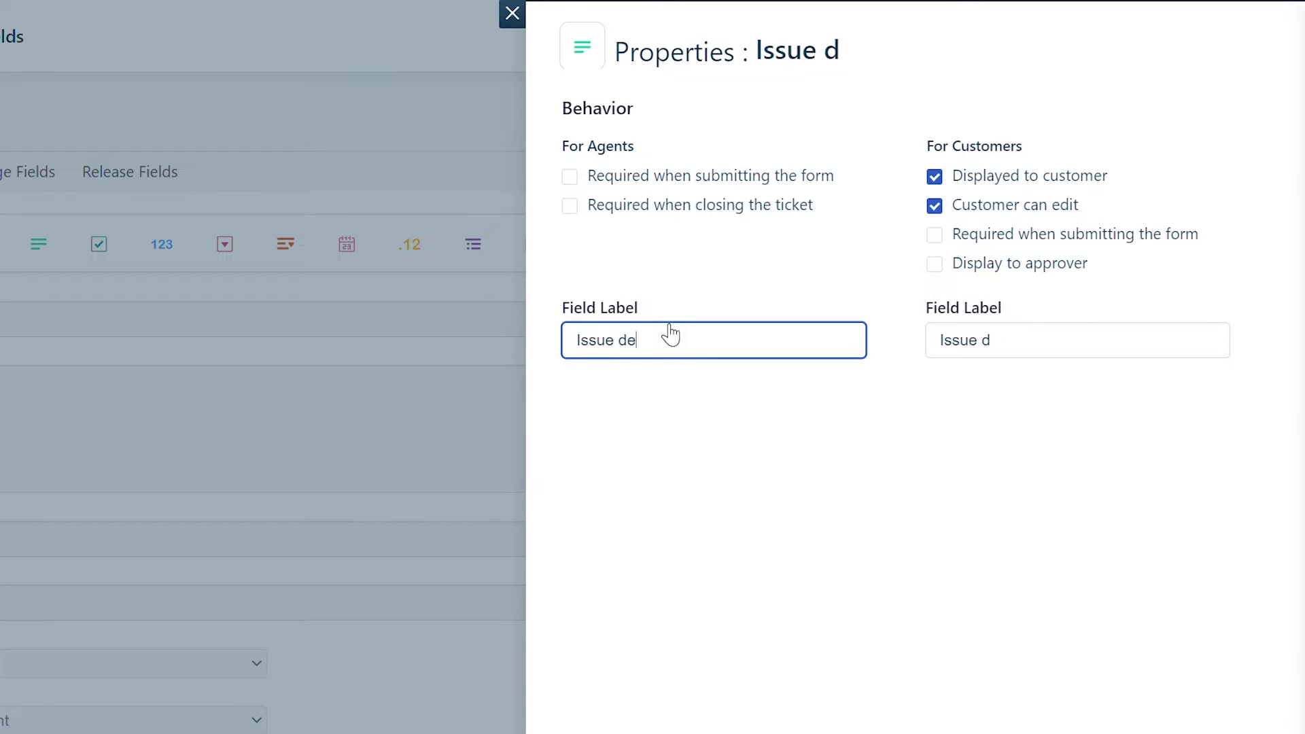
text(scription)
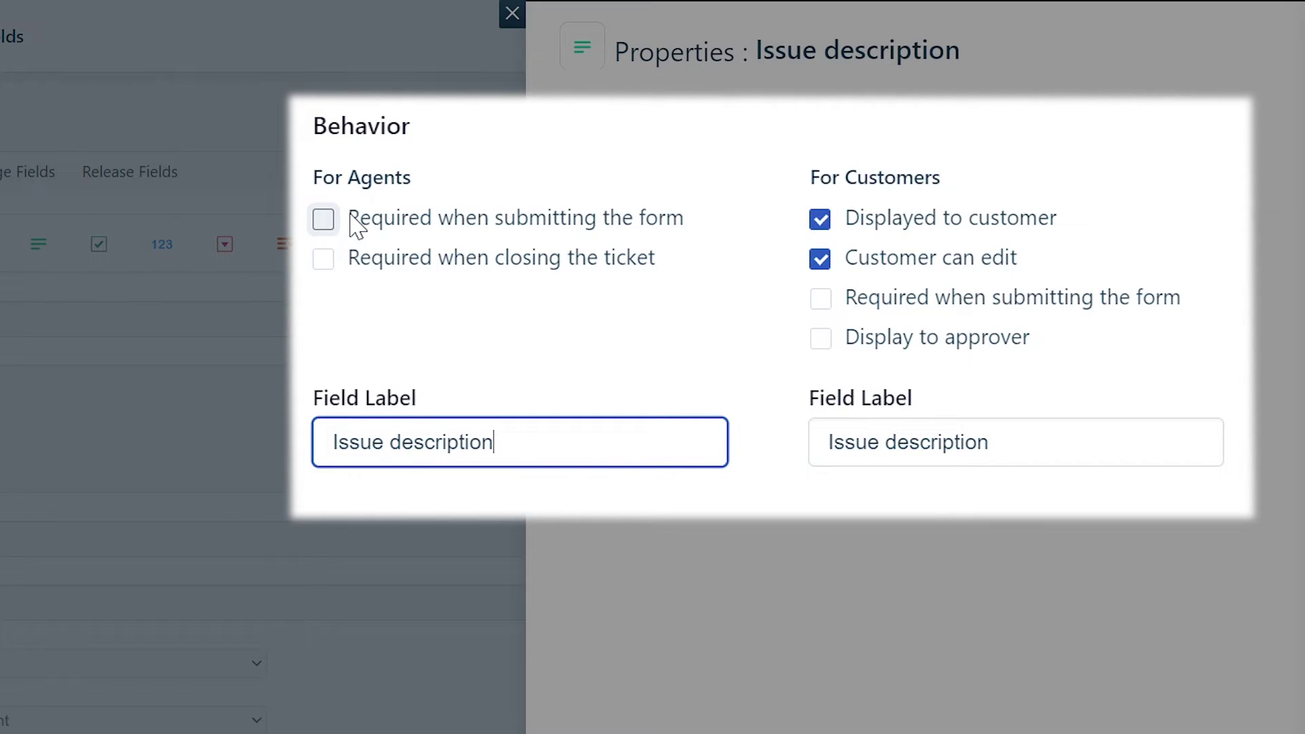
click(330, 267)
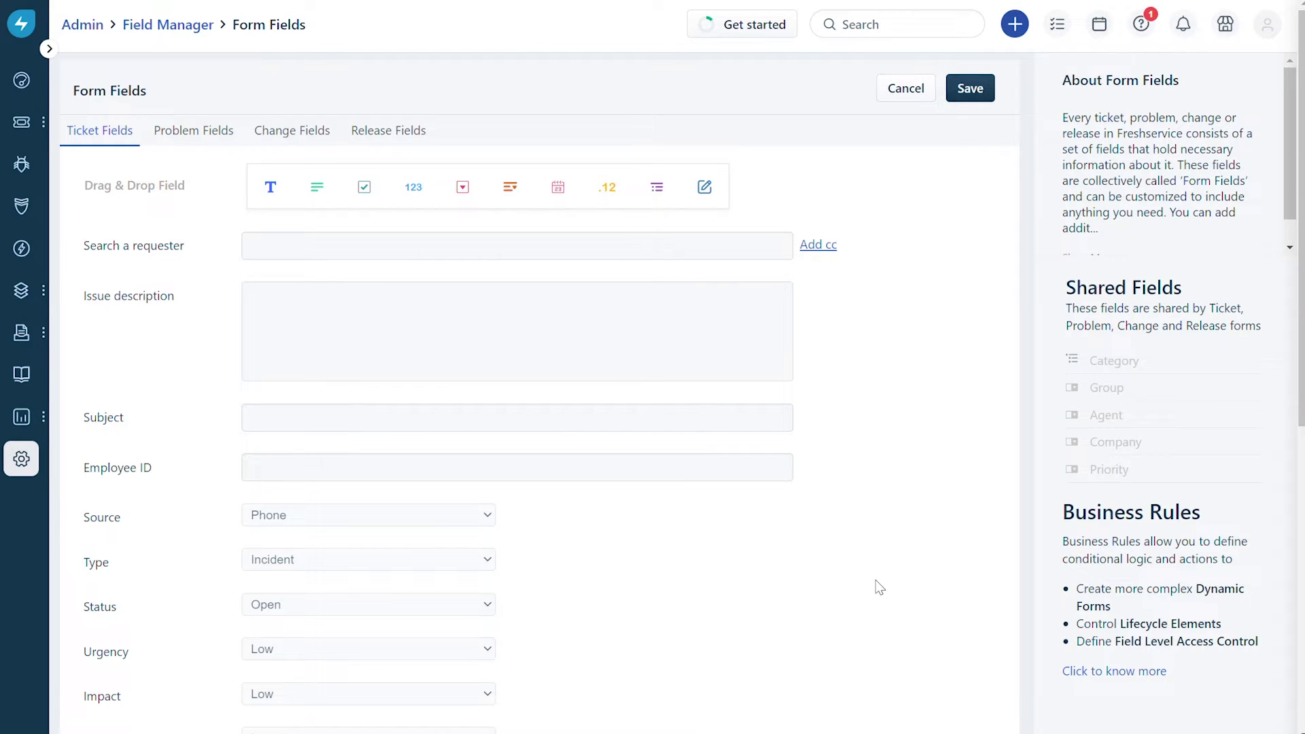
click(965, 94)
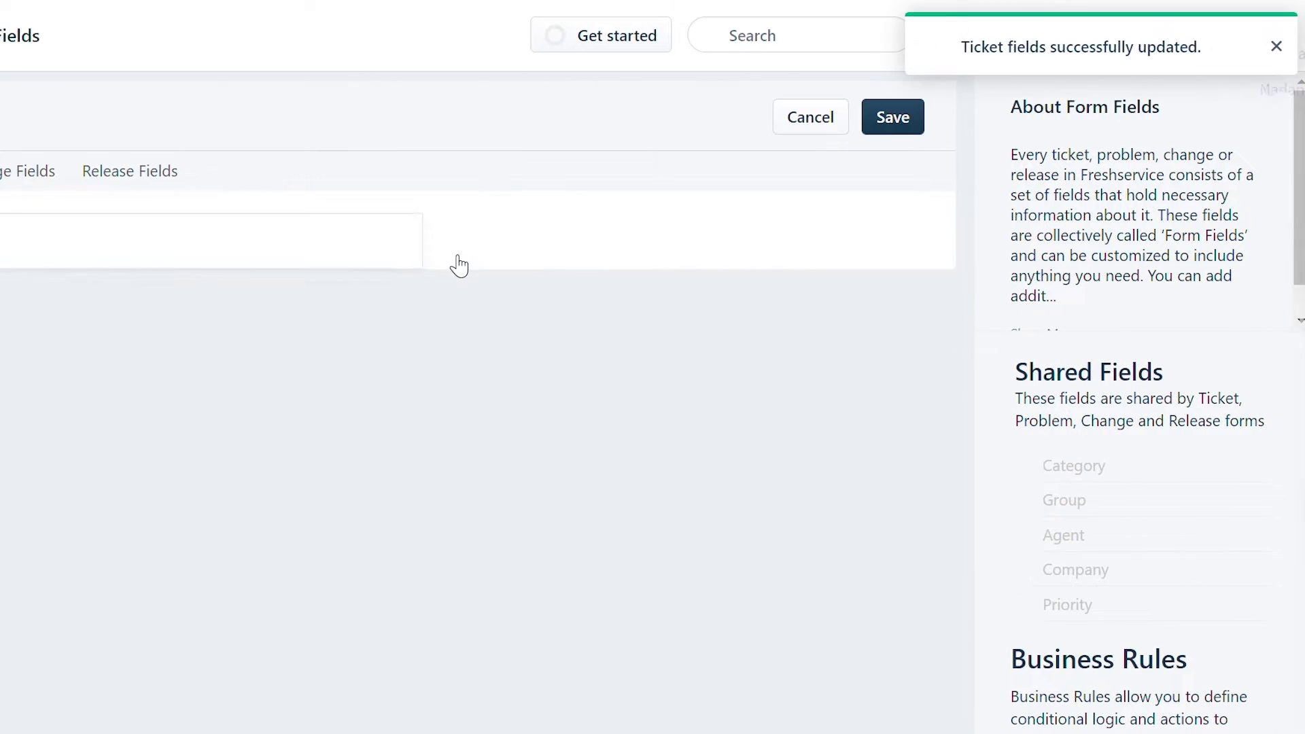
- Go to Admin, Service Management and open Business Rules for Forms
scroll(460, 265, down, 5)
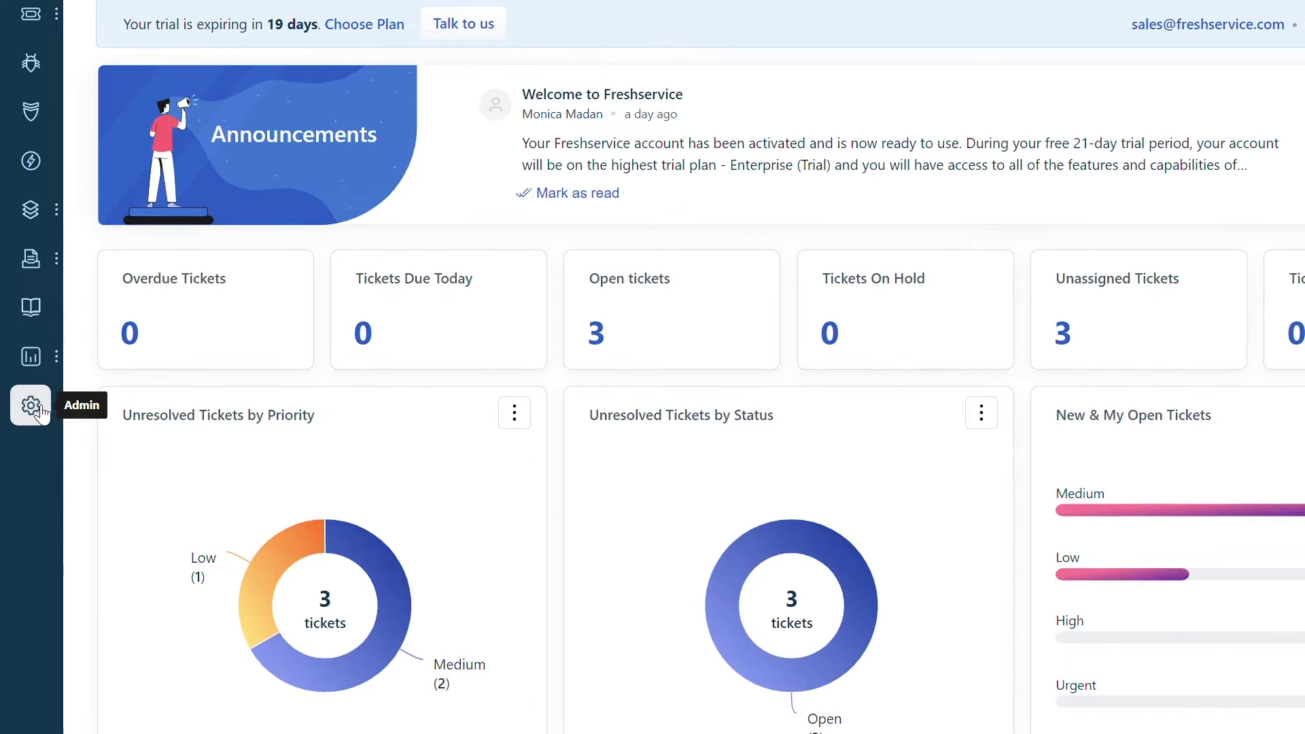
click(22, 459)
scroll(659, 394, down, 10)
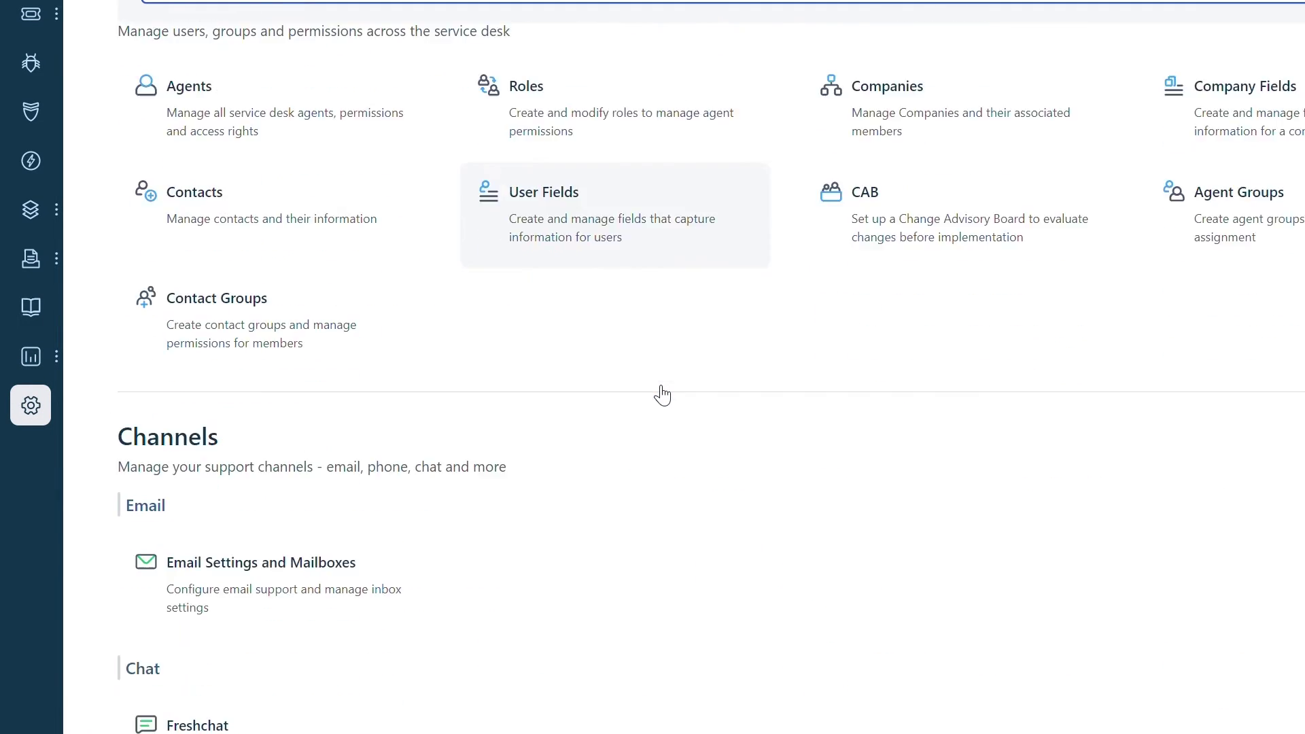
scroll(658, 392, down, 10)
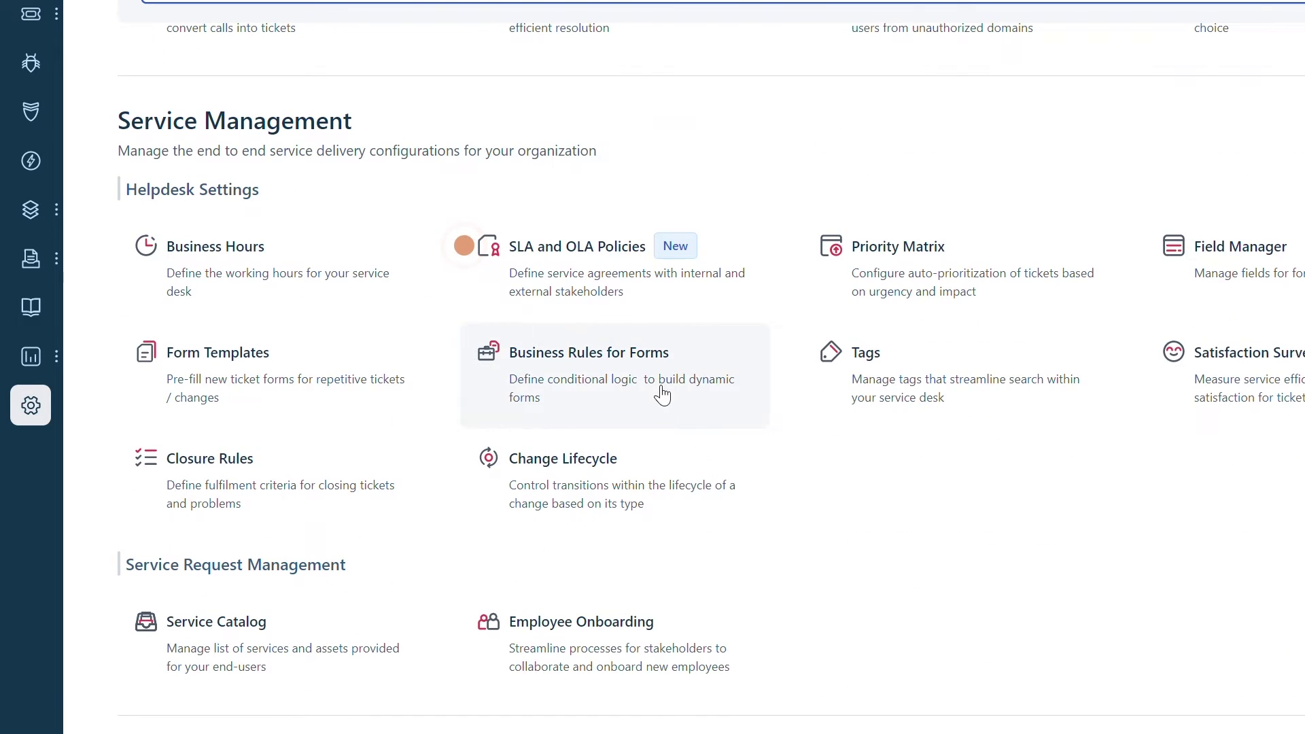
click(664, 392)
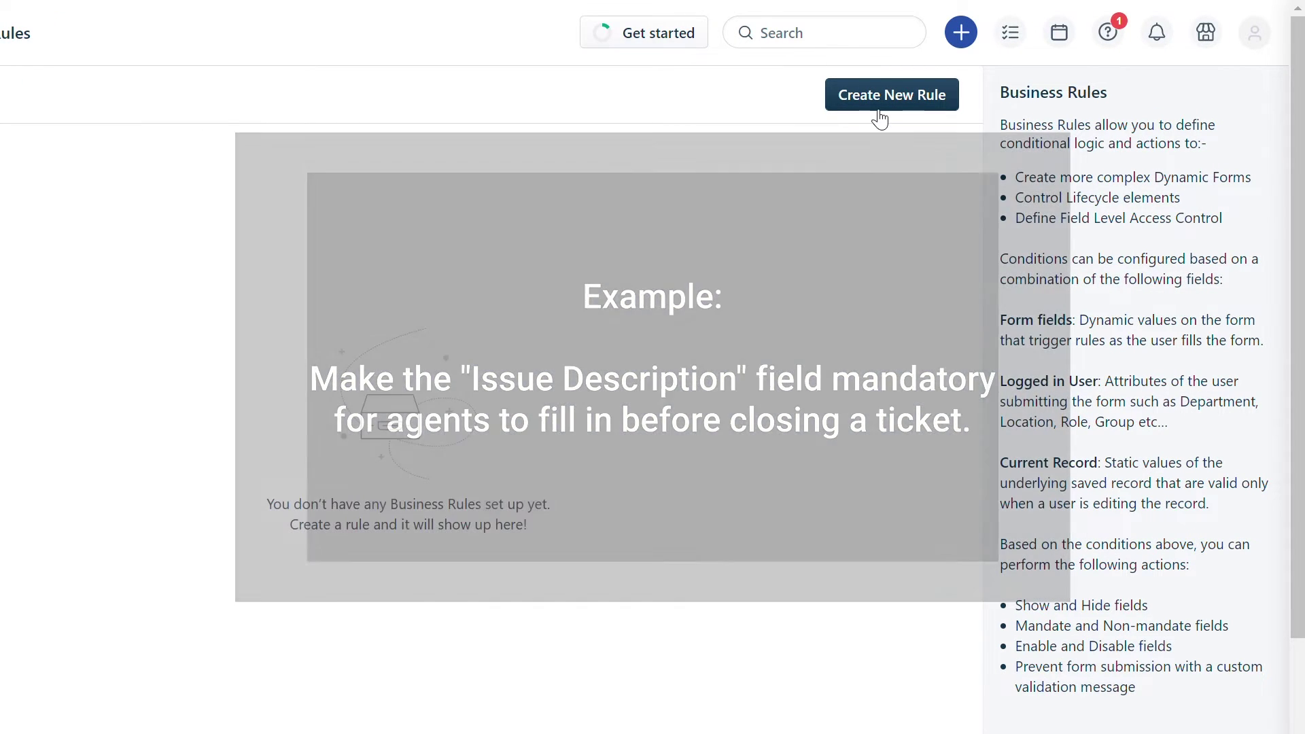
- Start a new ticket business rule named 'Mandate issue description when closing ticket'
click(875, 107)
click(805, 144)
text(M)
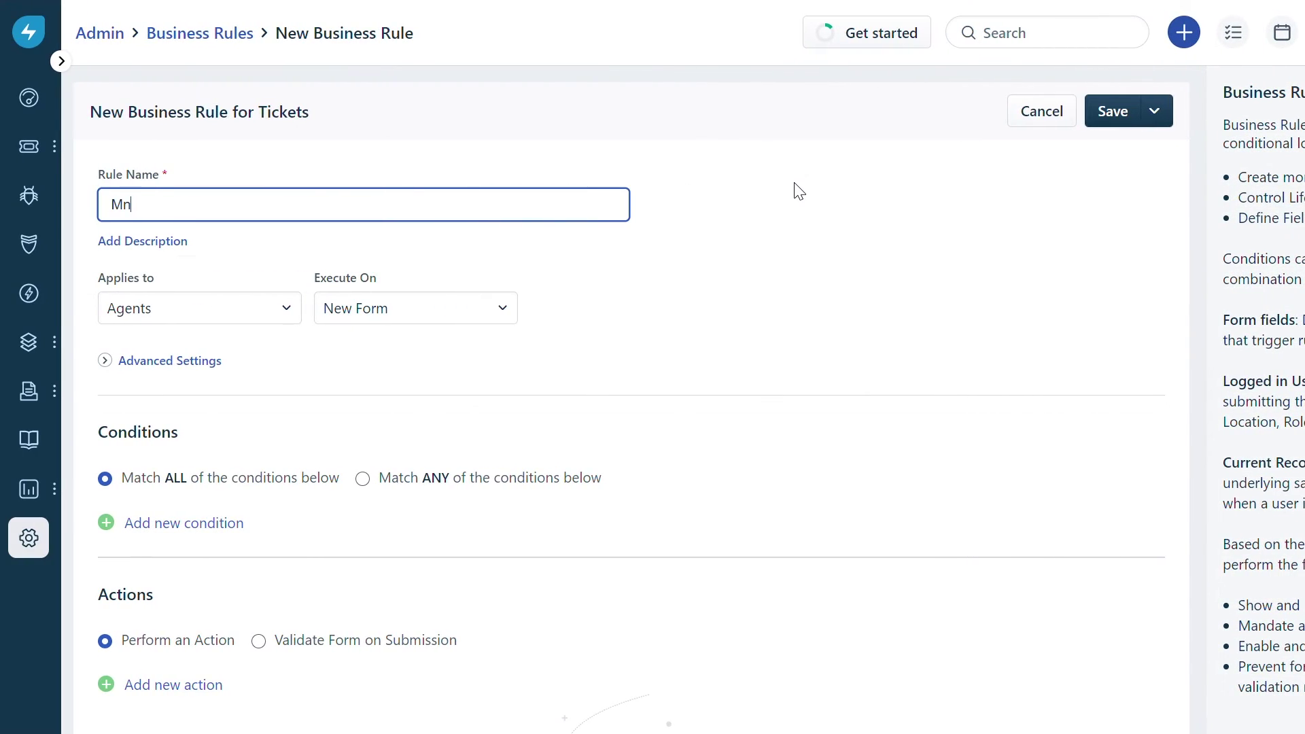
text(andate issue description when closing ticket)
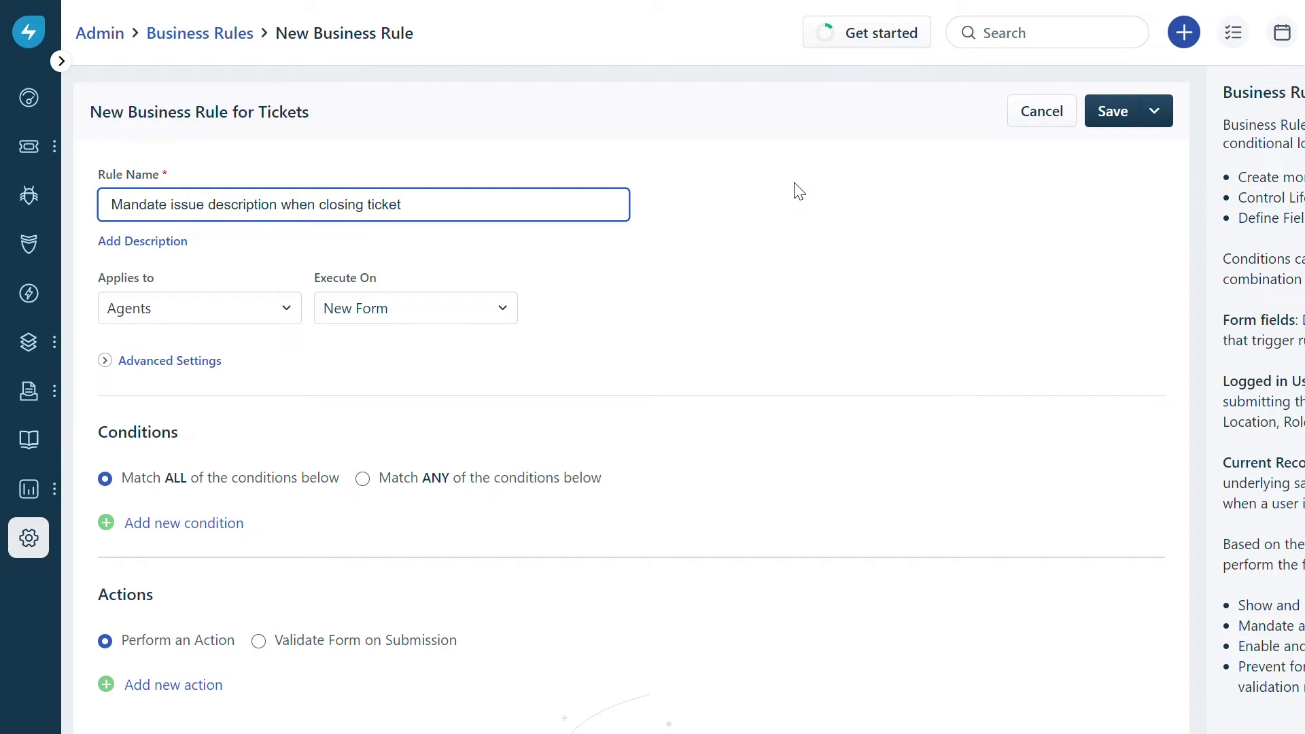
- Add the condition Ticket Forms Status is Closed
scroll(258, 422, down, 1)
click(235, 524)
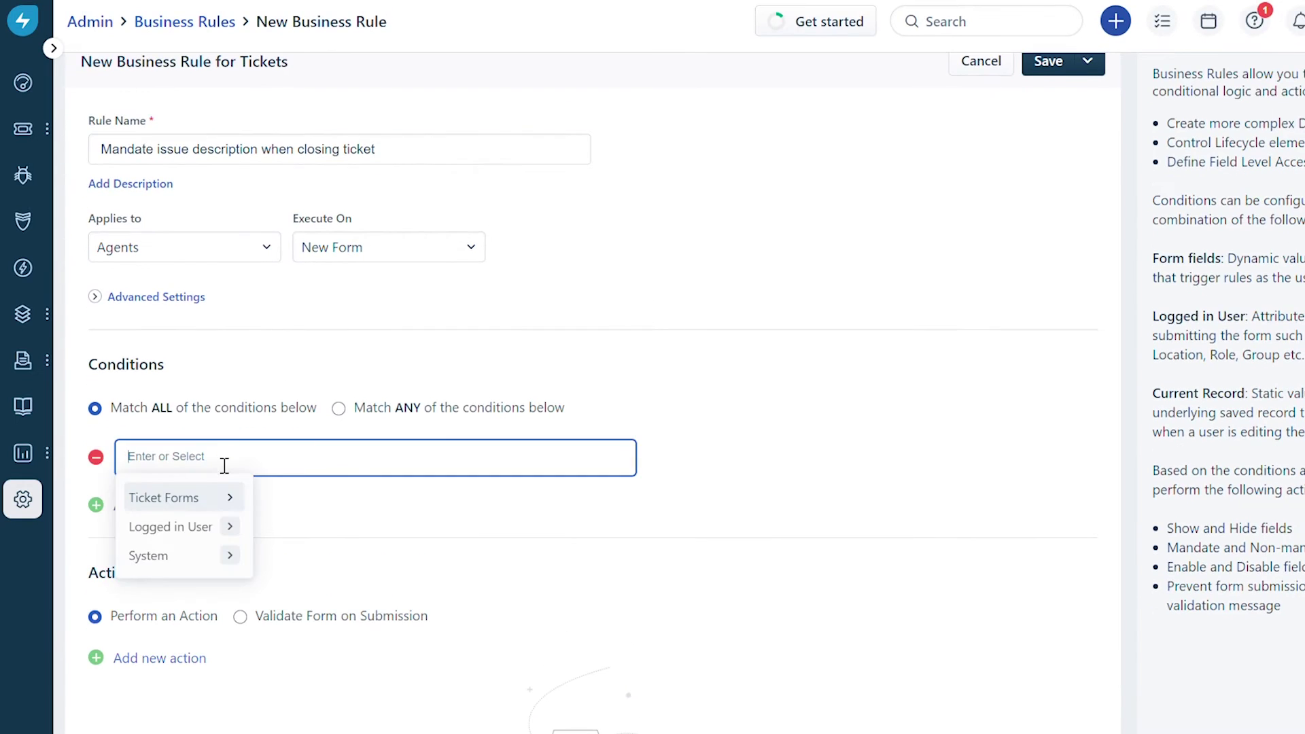
click(202, 498)
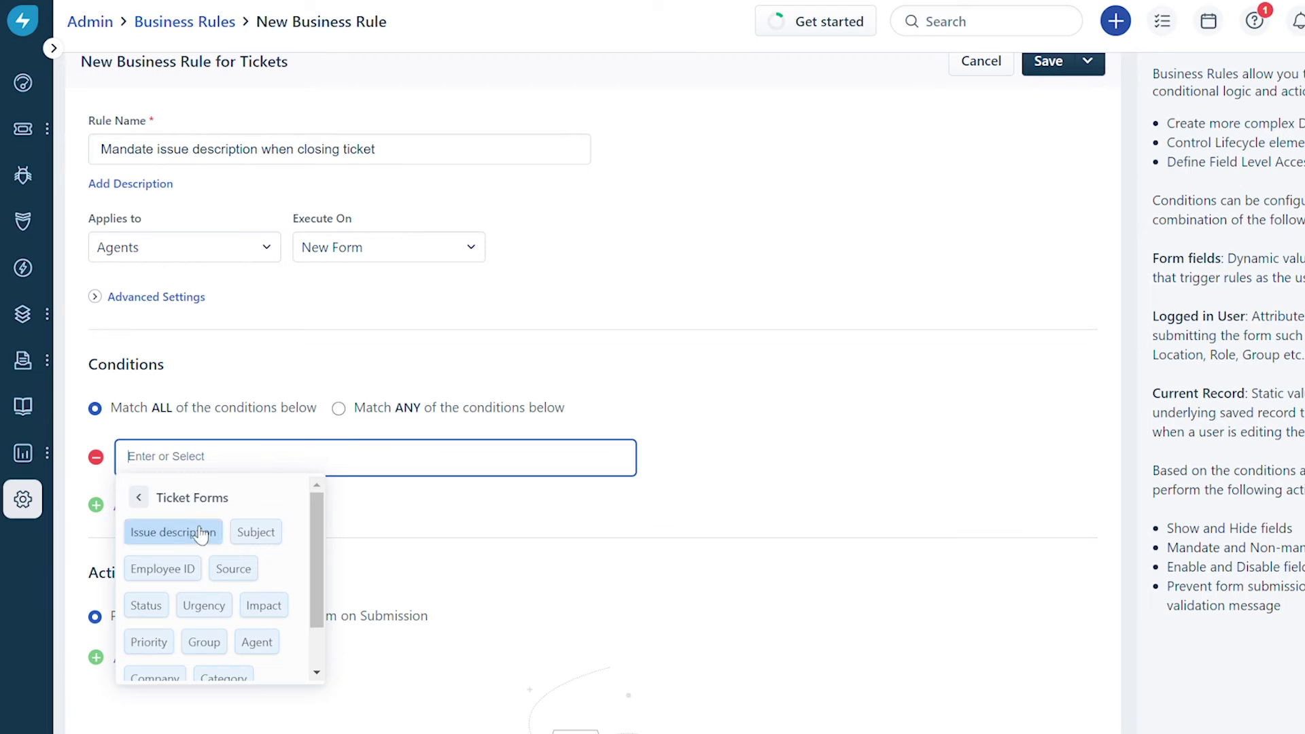
click(155, 605)
click(268, 499)
click(299, 584)
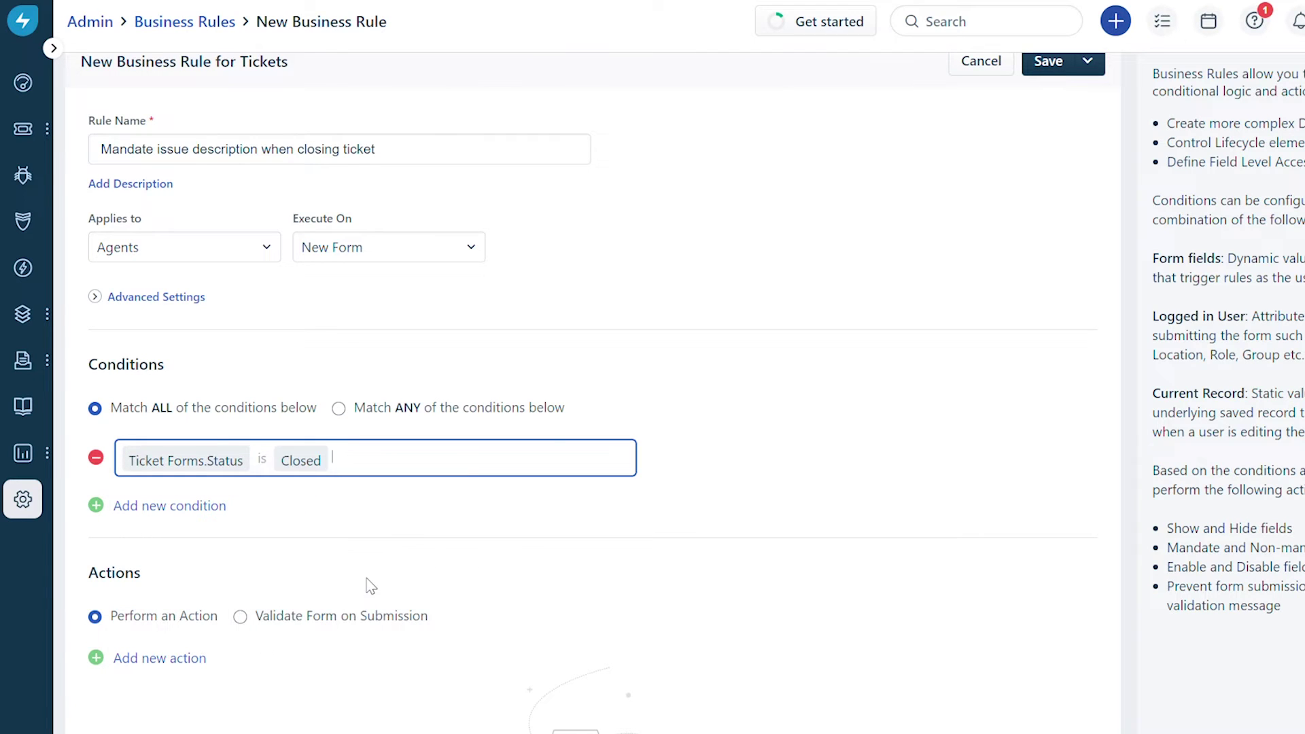
- Add a Mandate action for the Issue description field
click(155, 657)
scroll(164, 621, down, 3)
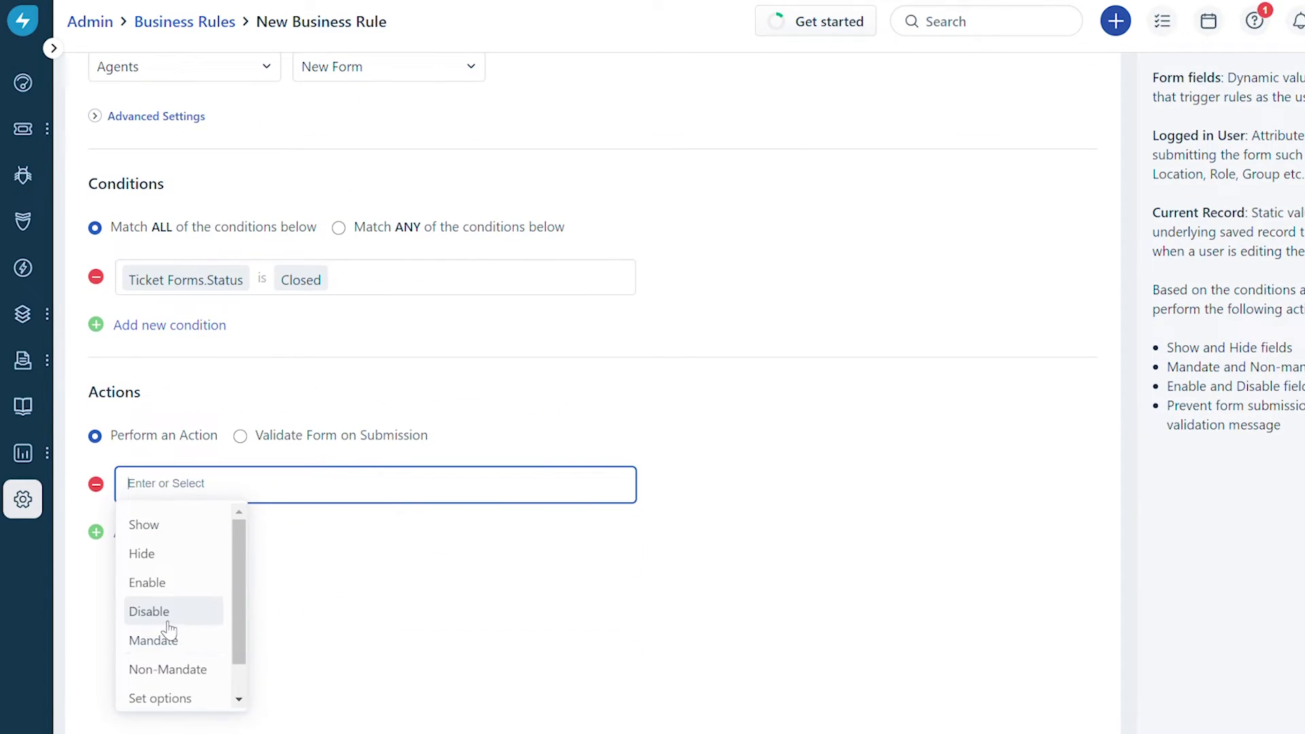
click(176, 643)
click(269, 520)
click(484, 439)
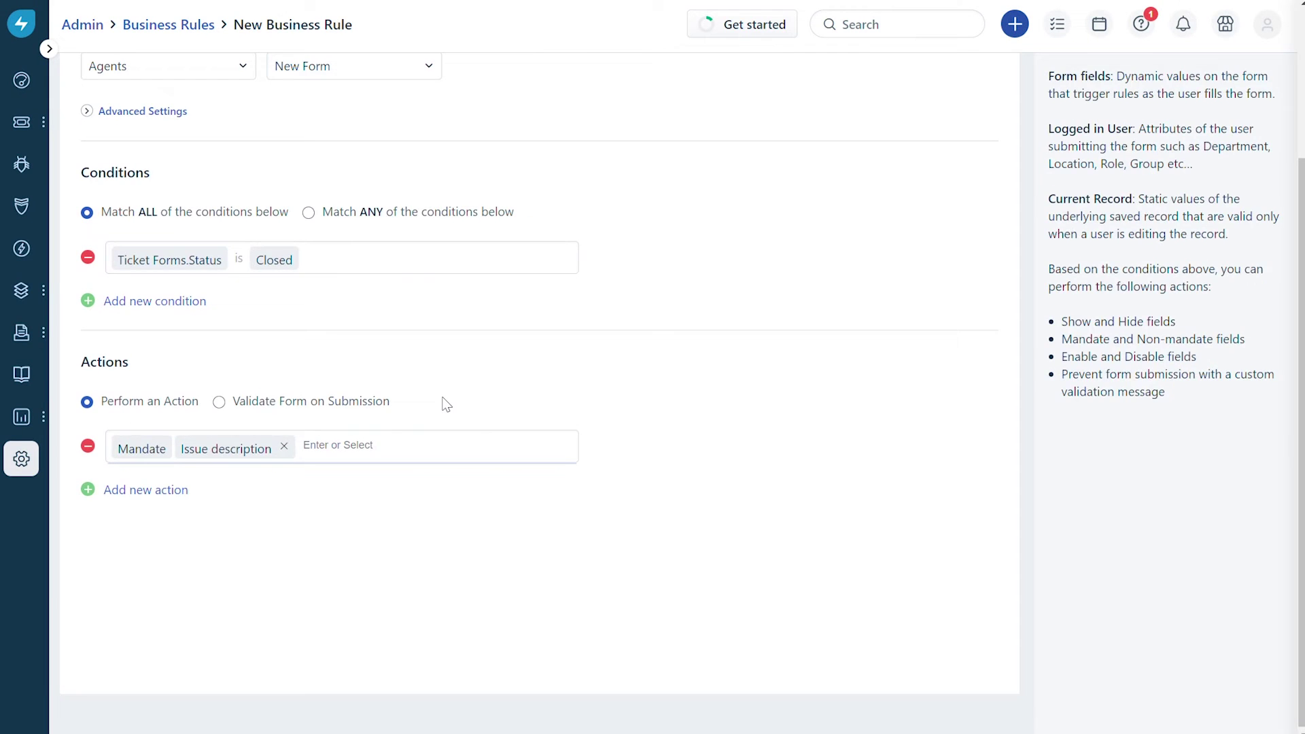
- Keep the rule applying to Agents and save it
scroll(442, 402, up, 3)
click(233, 241)
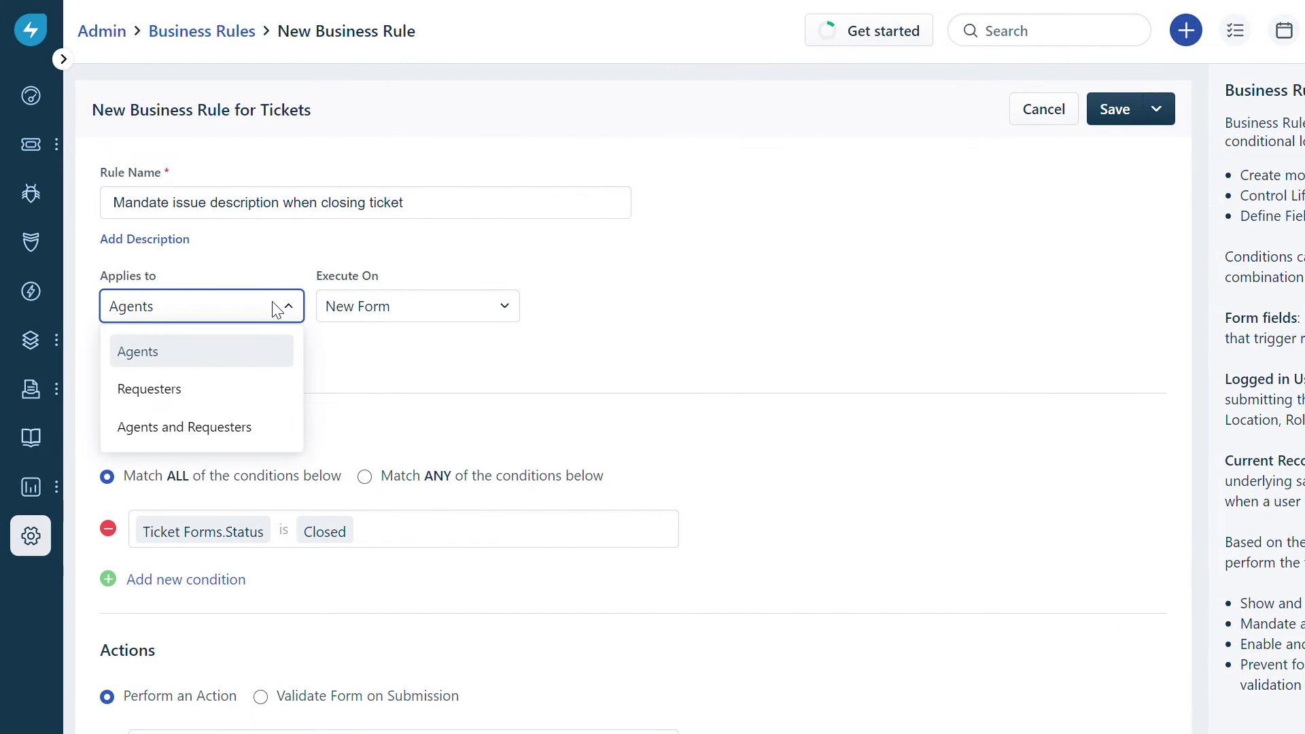
click(240, 369)
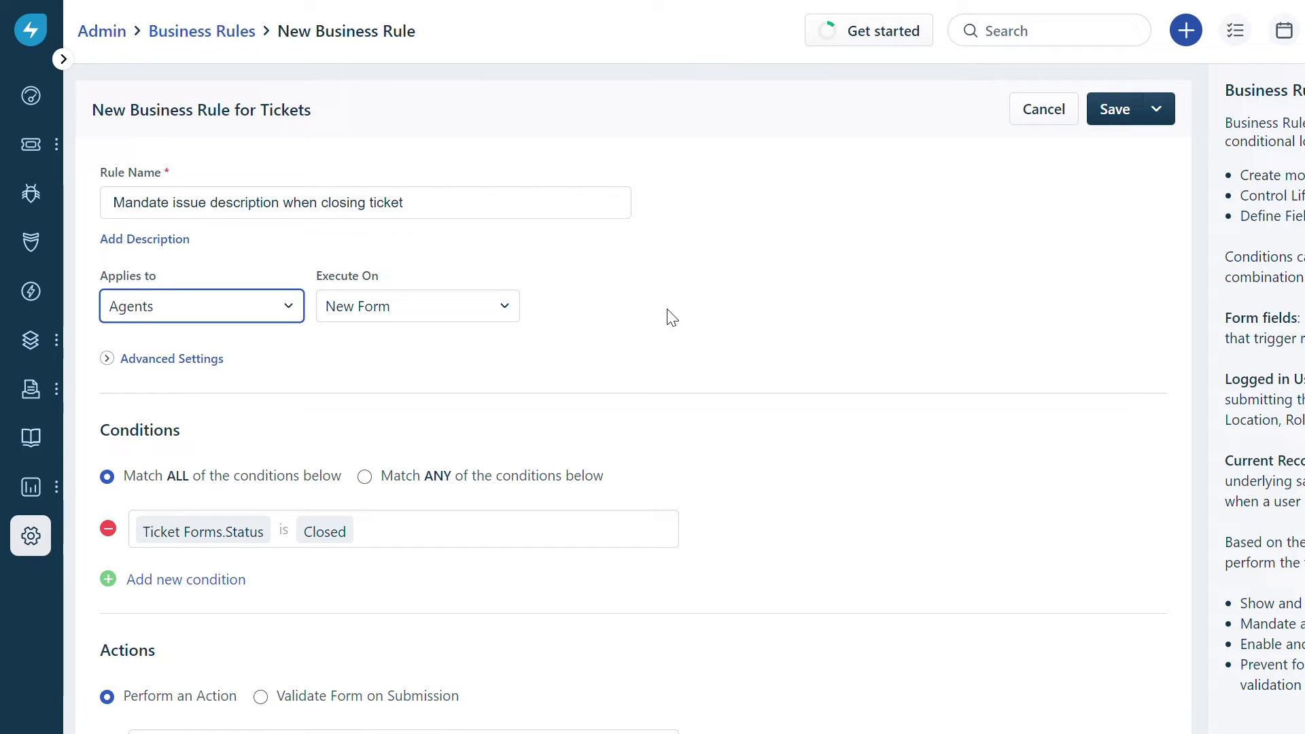
click(1128, 109)
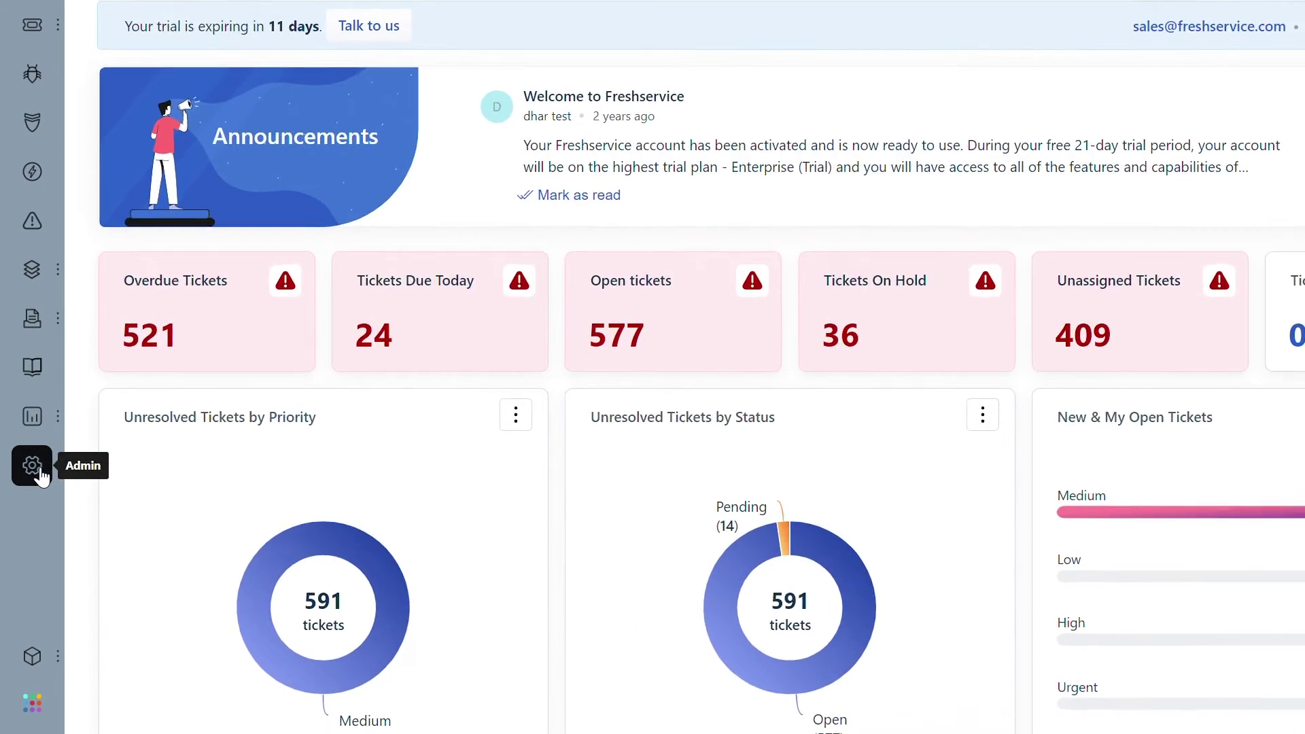
- Find the 'Hide or Disable Fields based on User Roles' app in the Apps marketplace by searching 'hide'
click(29, 466)
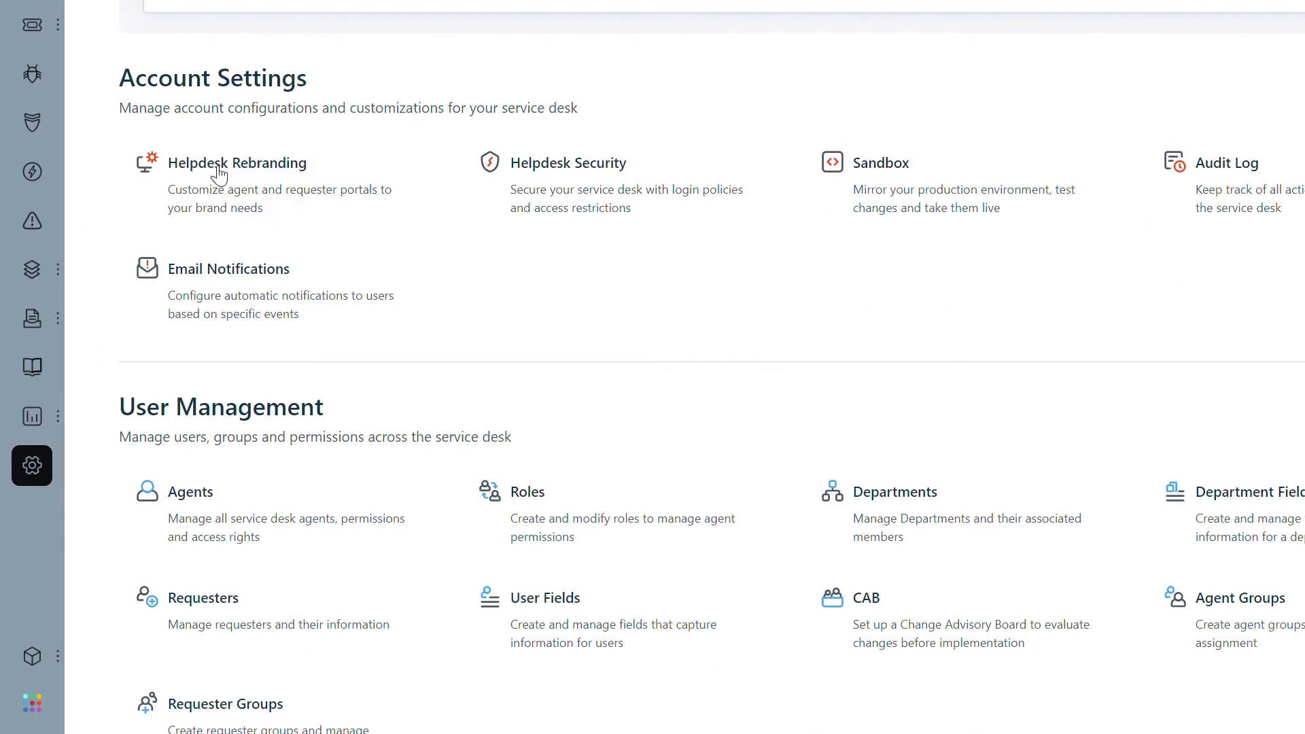
scroll(292, 21, down, 20)
scroll(369, 303, down, 10)
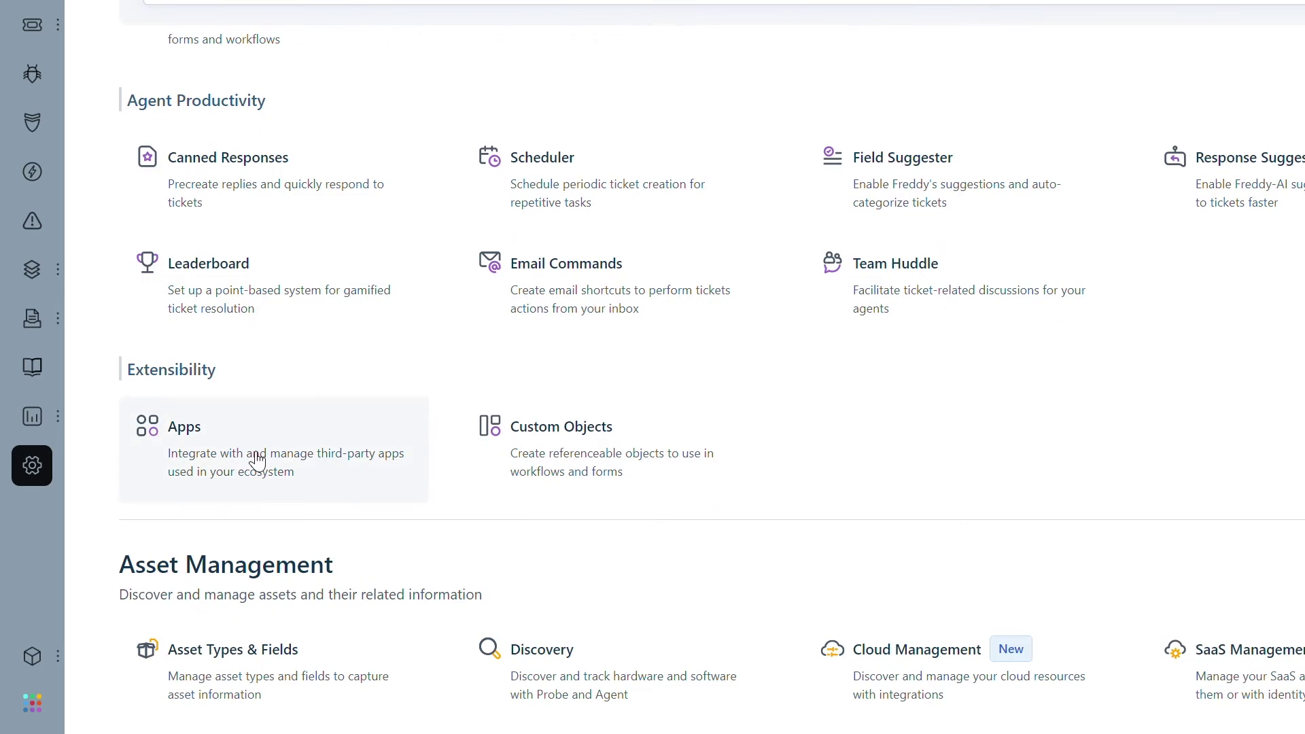
click(257, 460)
click(428, 195)
text(hide)
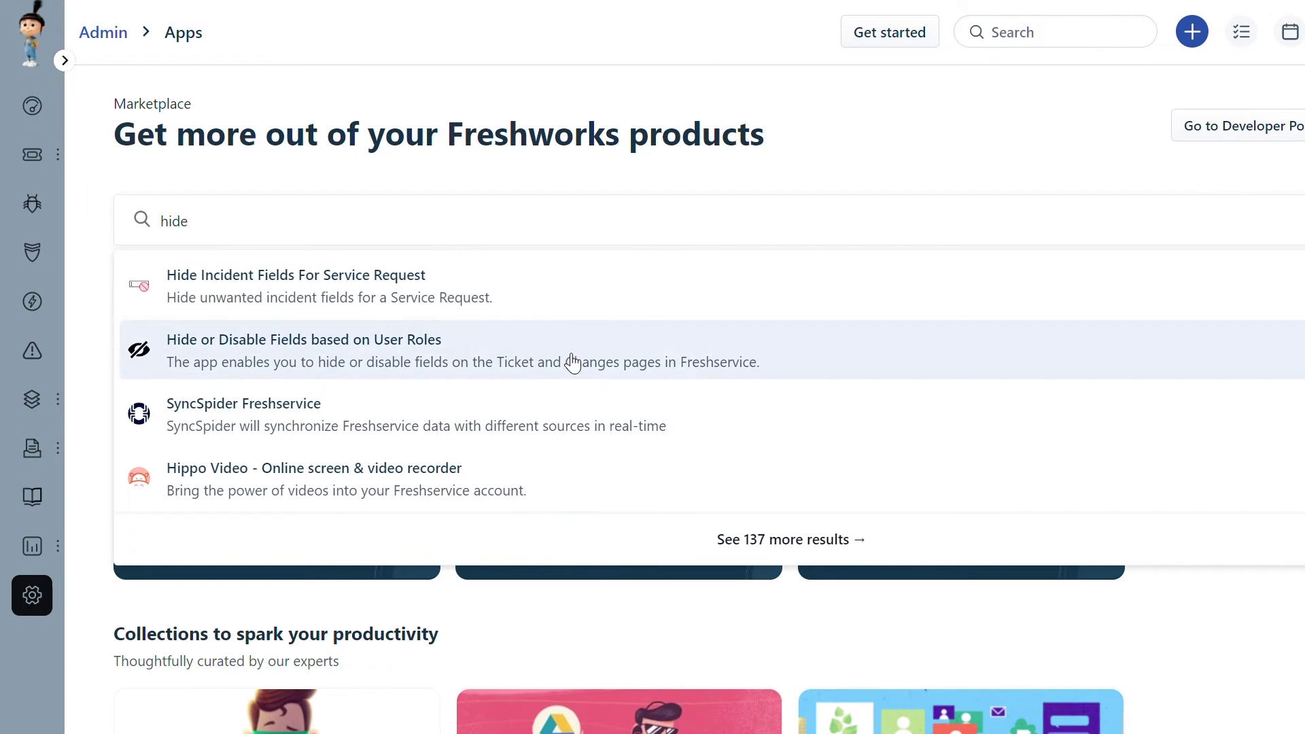
click(571, 354)
- In the app's Ticket Pages settings, add the SD Agent role to the mapping
click(303, 347)
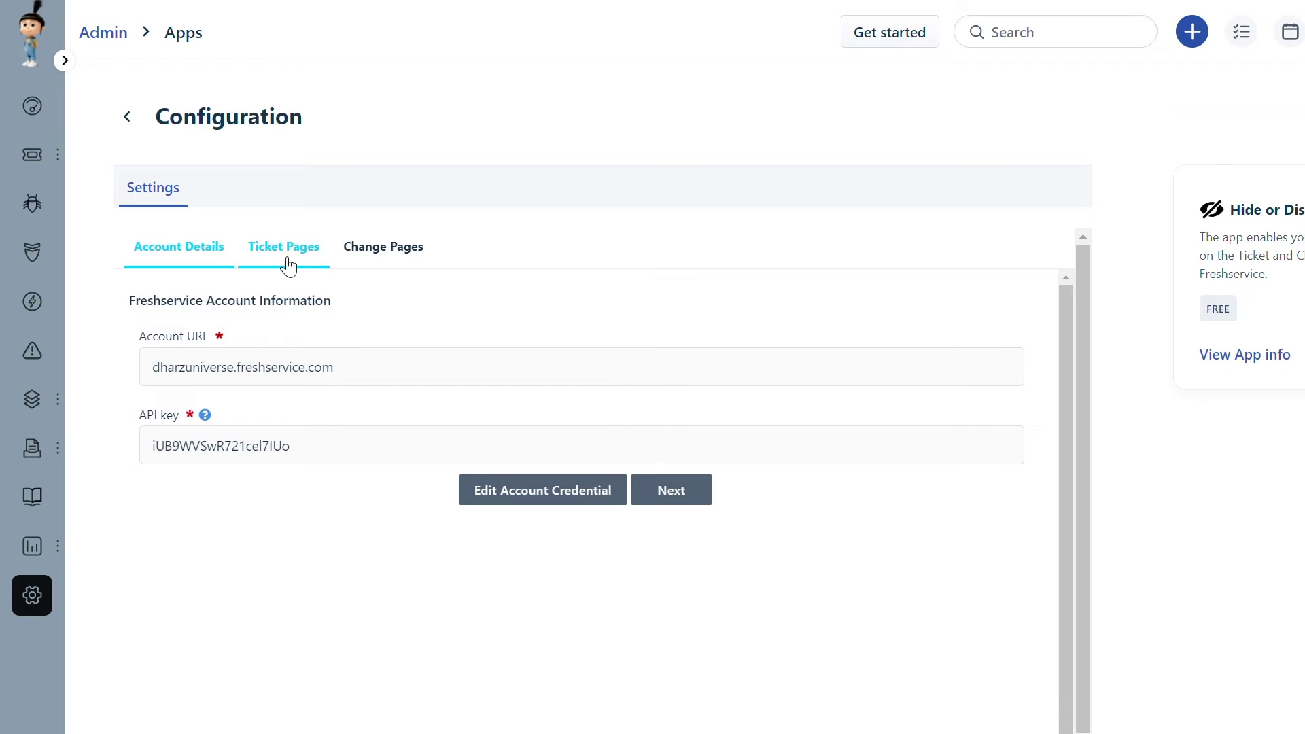
click(288, 265)
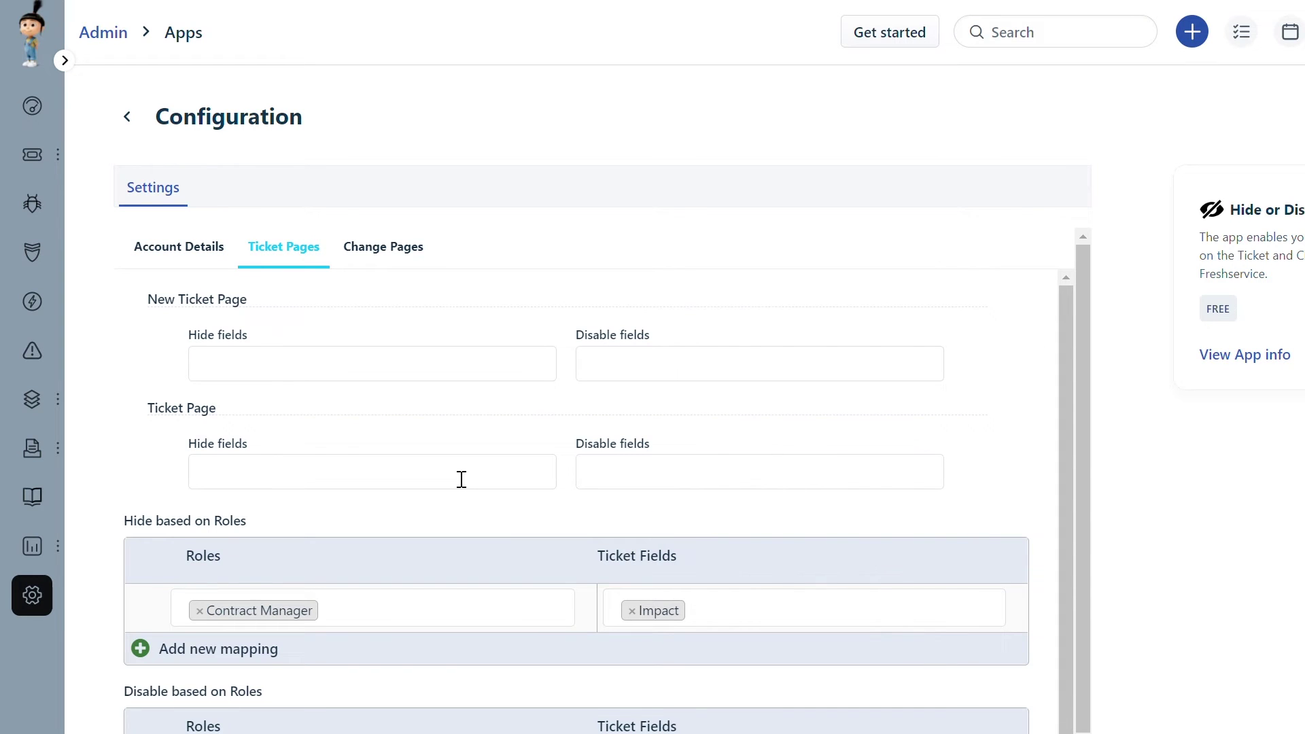
scroll(462, 480, down, 1)
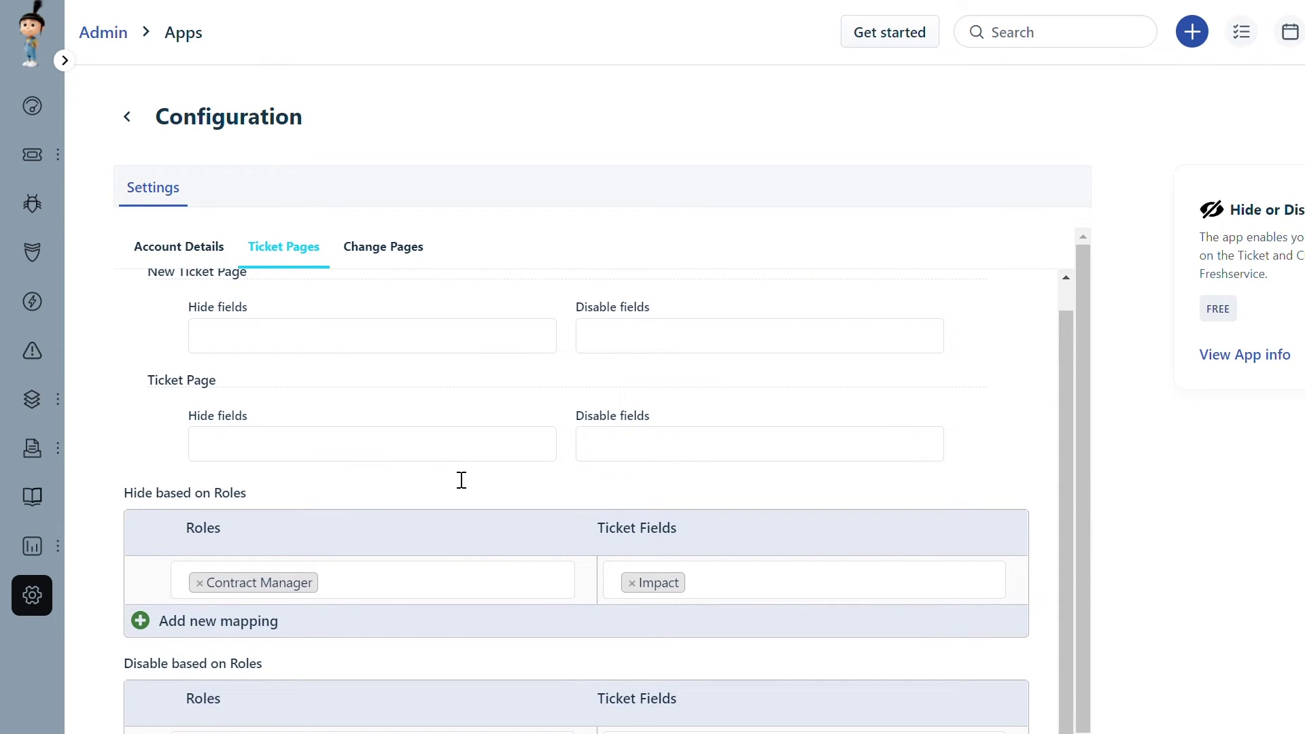
scroll(476, 543, down, 3)
click(393, 498)
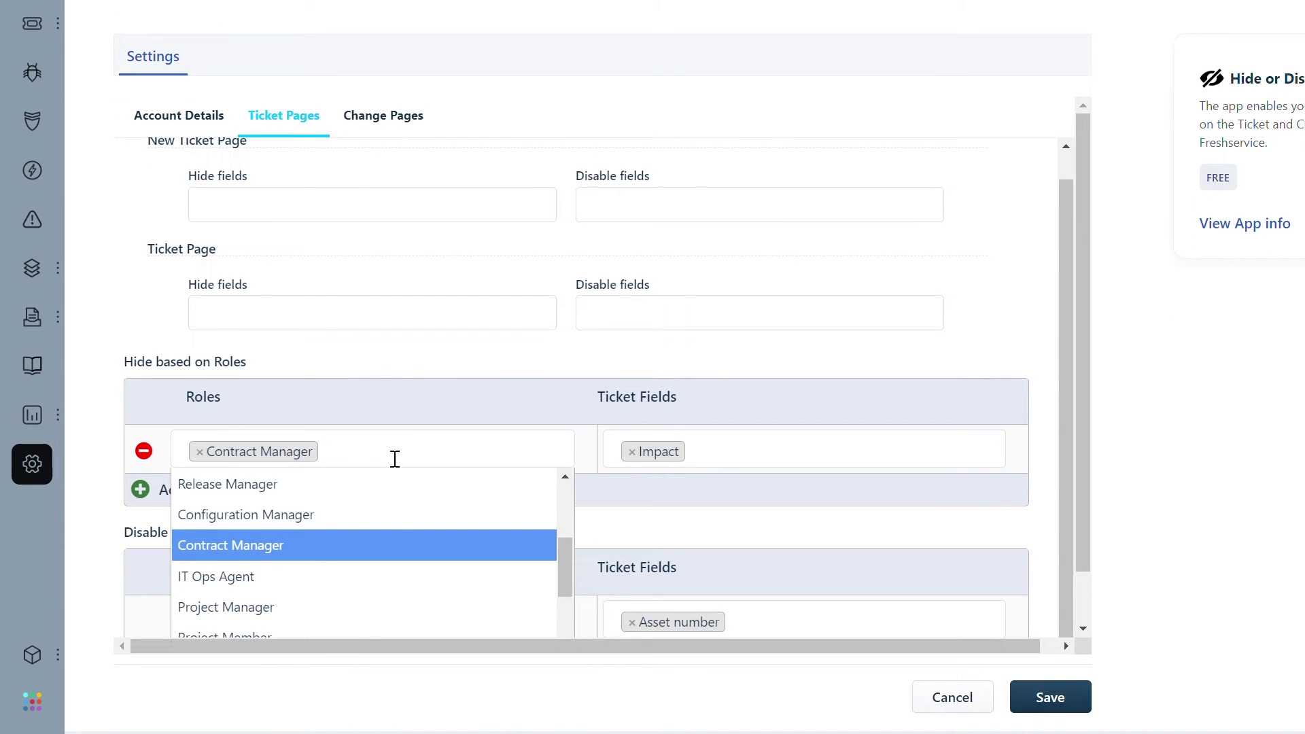
text(sd)
click(408, 514)
- Add Asset Type to the mapped ticket fields and save the configuration
click(728, 468)
scroll(680, 536, up, 2)
click(680, 515)
scroll(884, 611, down, 1)
click(1043, 697)
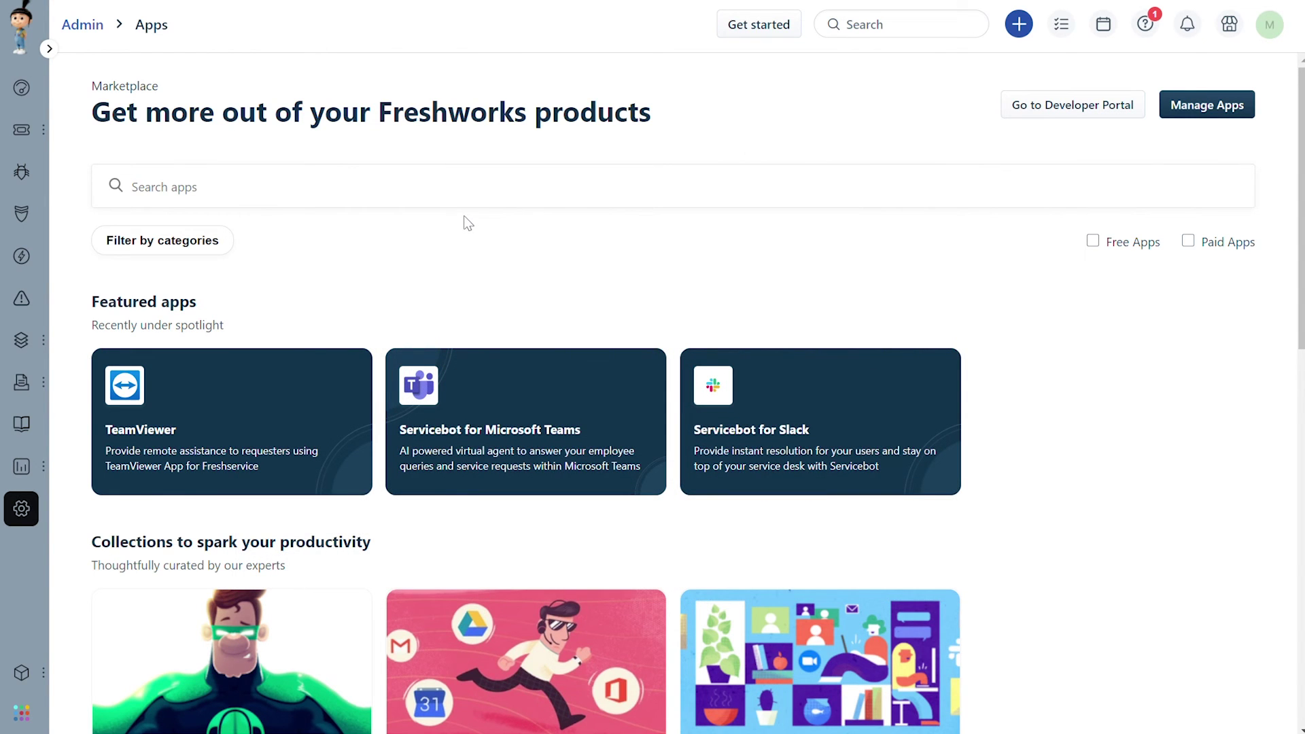
- In the Hide Incident Fields For Service Request app settings, tick Asset Type and save
click(459, 204)
text(hide)
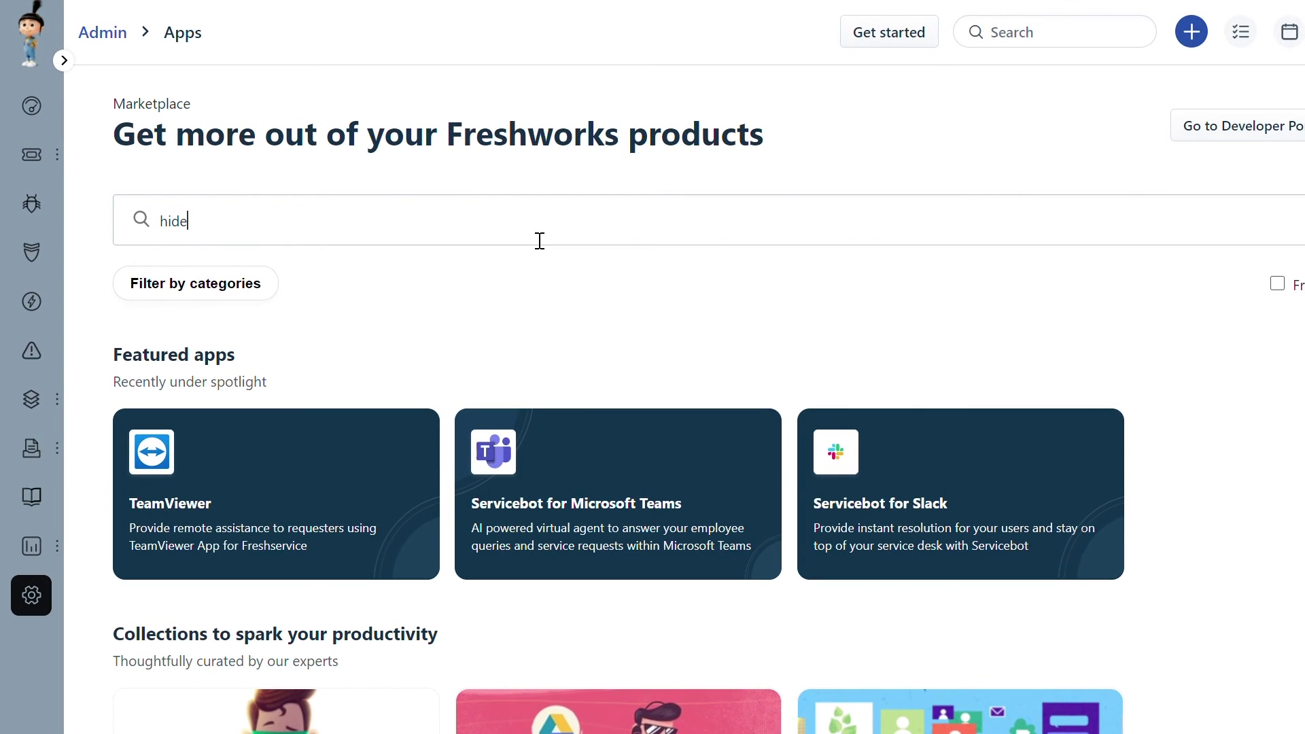
click(449, 284)
click(270, 344)
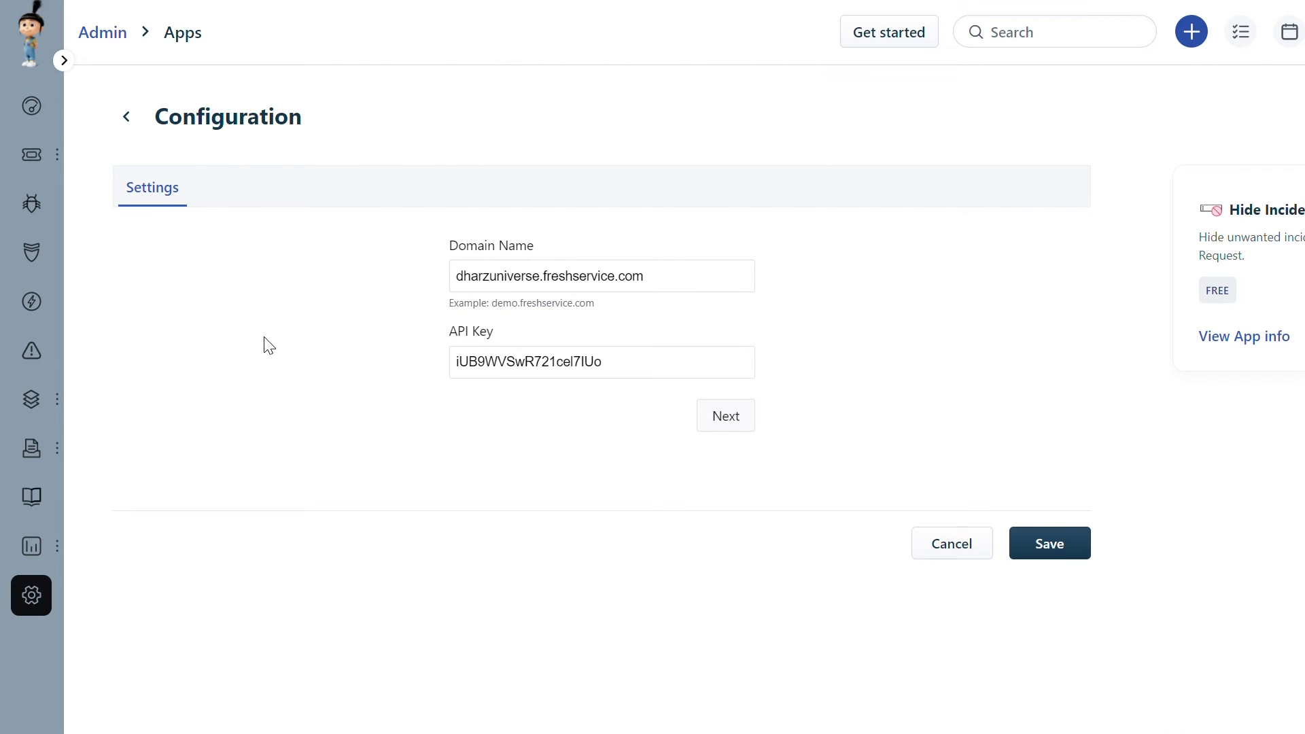
click(723, 420)
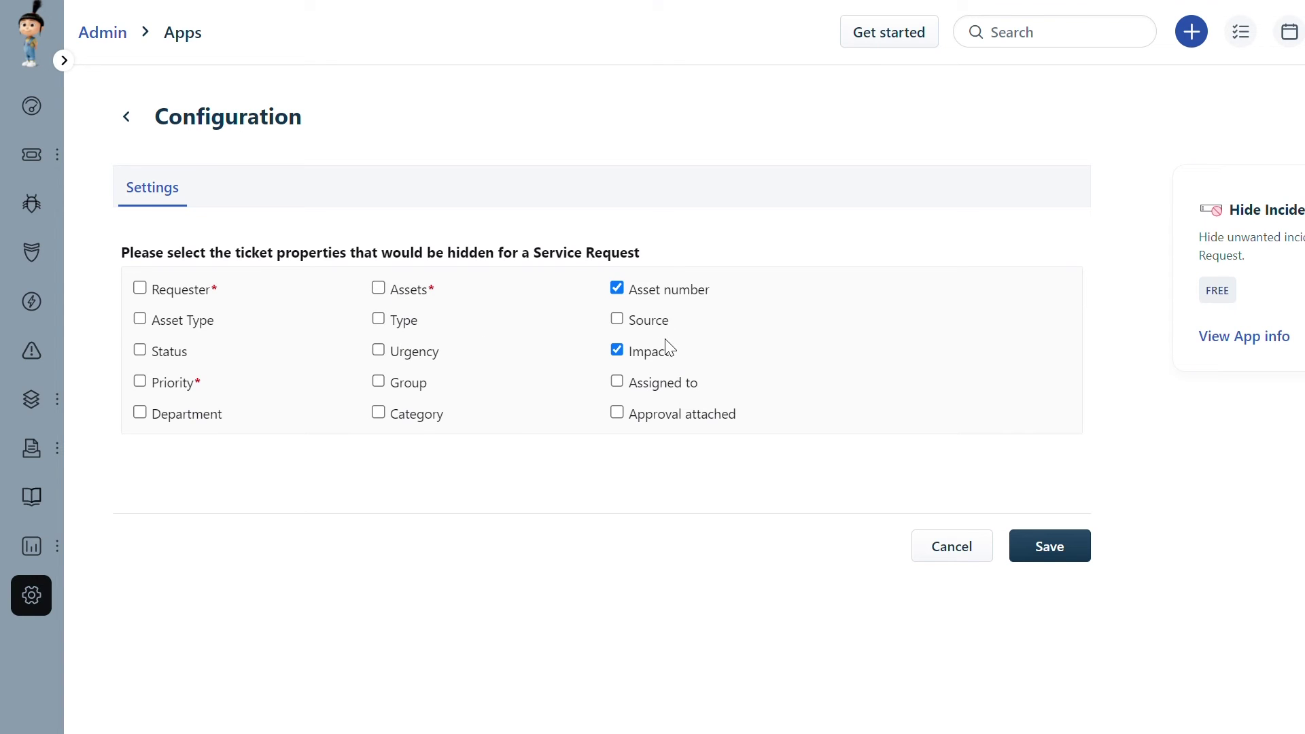
click(183, 319)
click(1059, 546)
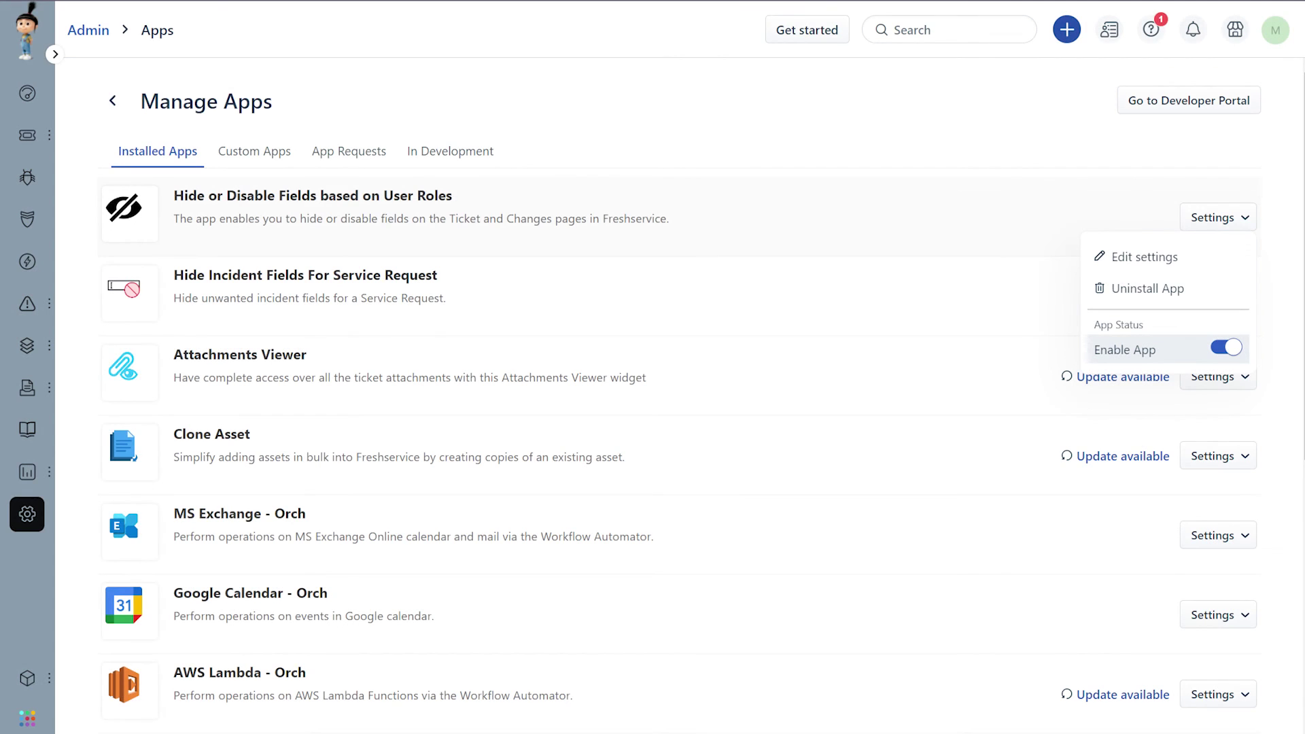